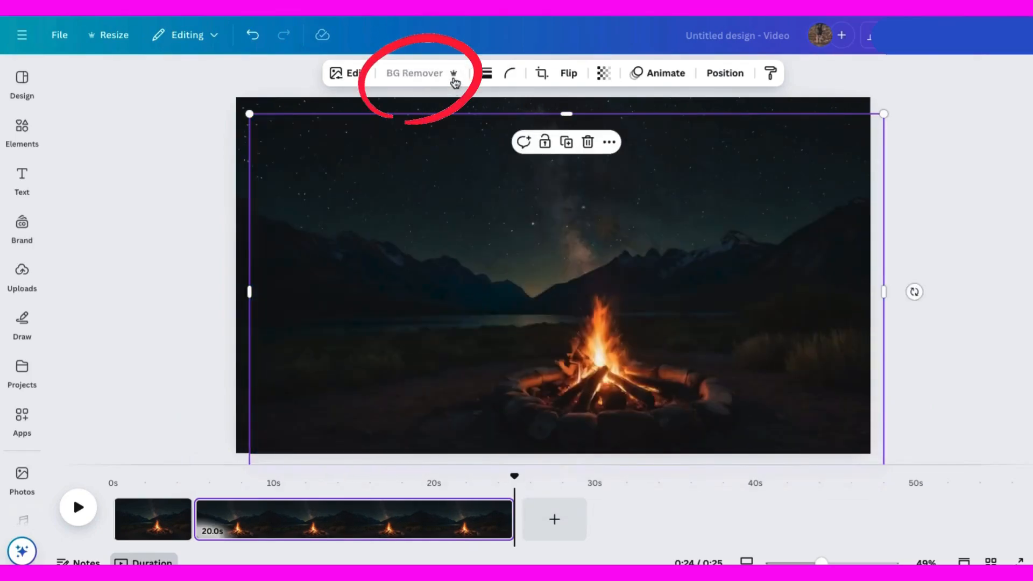
Search the video library for campfire and add the 29-second campfire clip to the design.
{"action": "mouse_move", "coordinate": [516, 237]}
{"action": "left_mouse_down"}
{"action": "mouse_move", "coordinate": [517, 272]}
{"action": "mouse_move", "coordinate": [462, 164]}
{"action": "mouse_move", "coordinate": [586, 250]}
{"action": "mouse_move", "coordinate": [498, 228]}
{"action": "mouse_move", "coordinate": [506, 226]}
{"action": "left_mouse_up"}
{"action": "left_click_drag", "start_coordinate": [821, 562], "coordinate": [863, 561]}
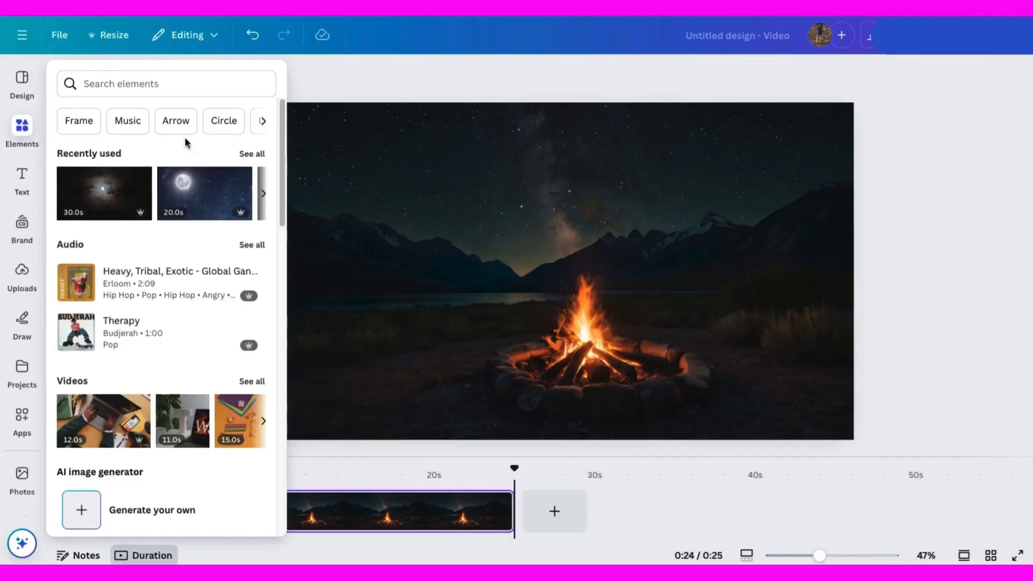
{"action": "scroll", "coordinate": [21, 371], "scroll_direction": "down", "scroll_amount": 3}
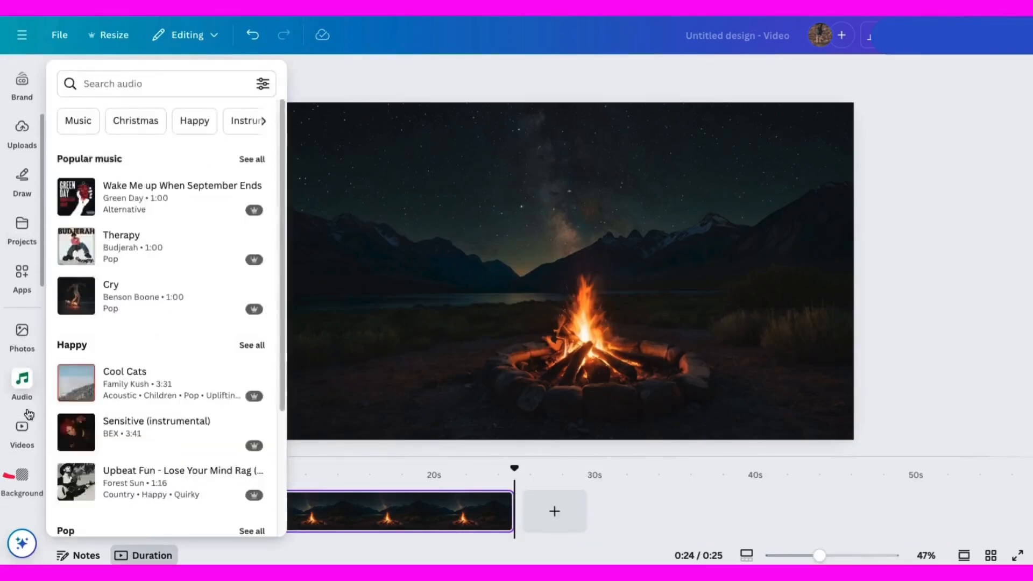
{"action": "left_click", "coordinate": [23, 429]}
{"action": "left_click", "coordinate": [131, 80]}
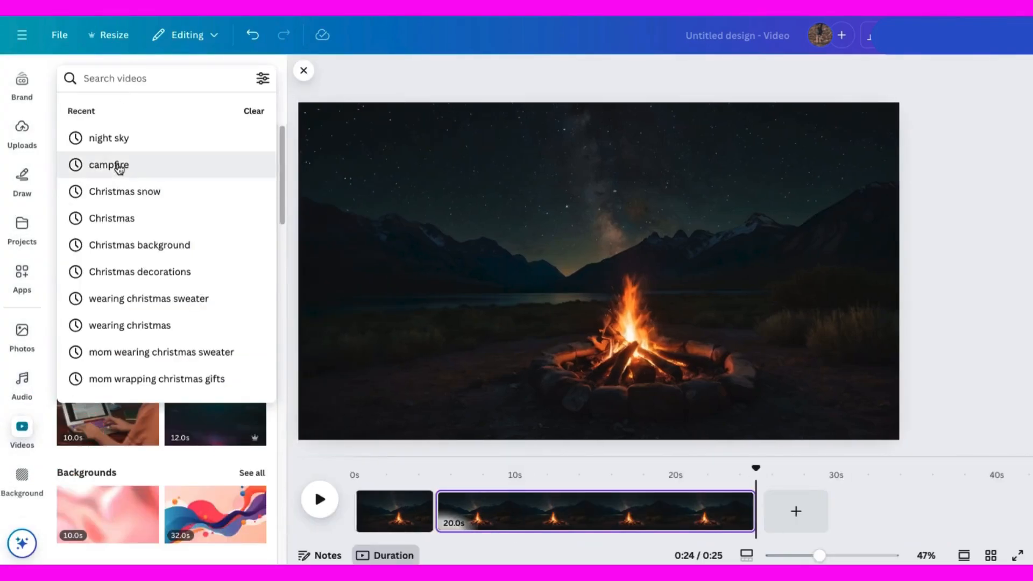
{"action": "left_click", "coordinate": [137, 167]}
{"action": "scroll", "coordinate": [138, 339], "scroll_direction": "down", "scroll_amount": 7}
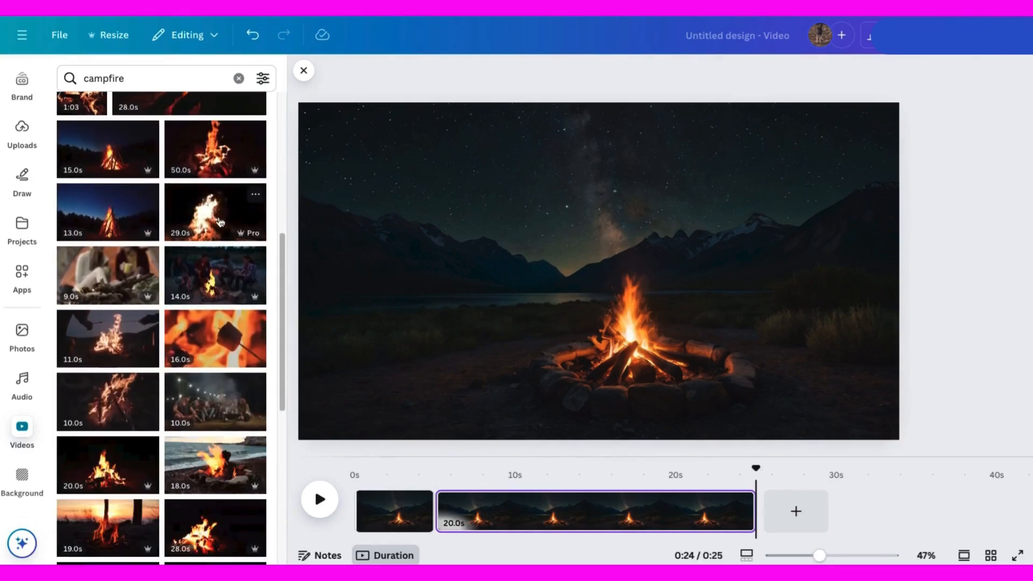
{"action": "left_click", "coordinate": [212, 228]}
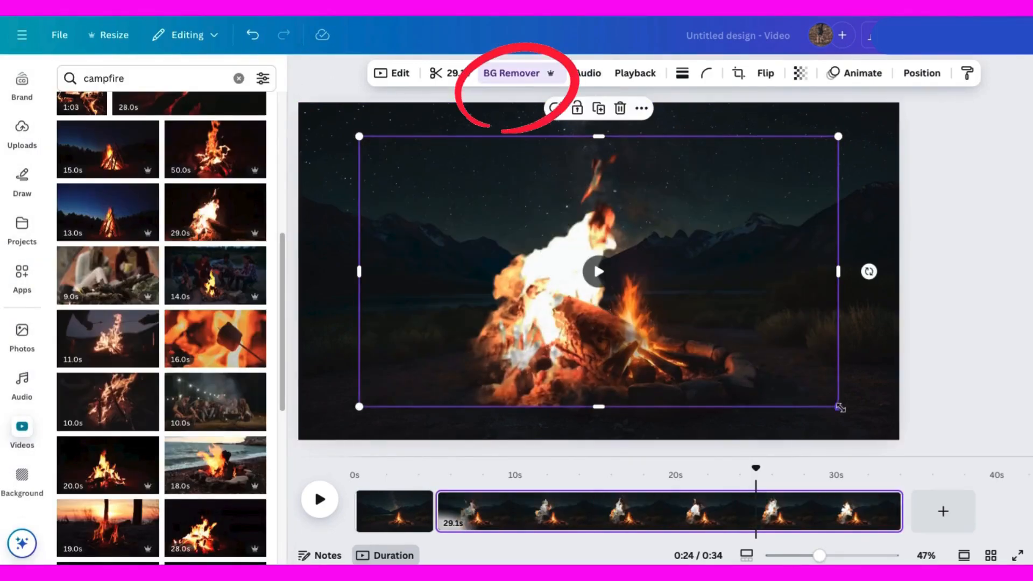
Shrink the campfire clip and place it over the fire in the background image.
{"action": "left_click_drag", "start_coordinate": [838, 407], "coordinate": [731, 346]}
{"action": "left_click_drag", "start_coordinate": [536, 319], "coordinate": [670, 363]}
{"action": "left_click_drag", "start_coordinate": [865, 388], "coordinate": [772, 337]}
{"action": "left_click_drag", "start_coordinate": [579, 263], "coordinate": [606, 332]}
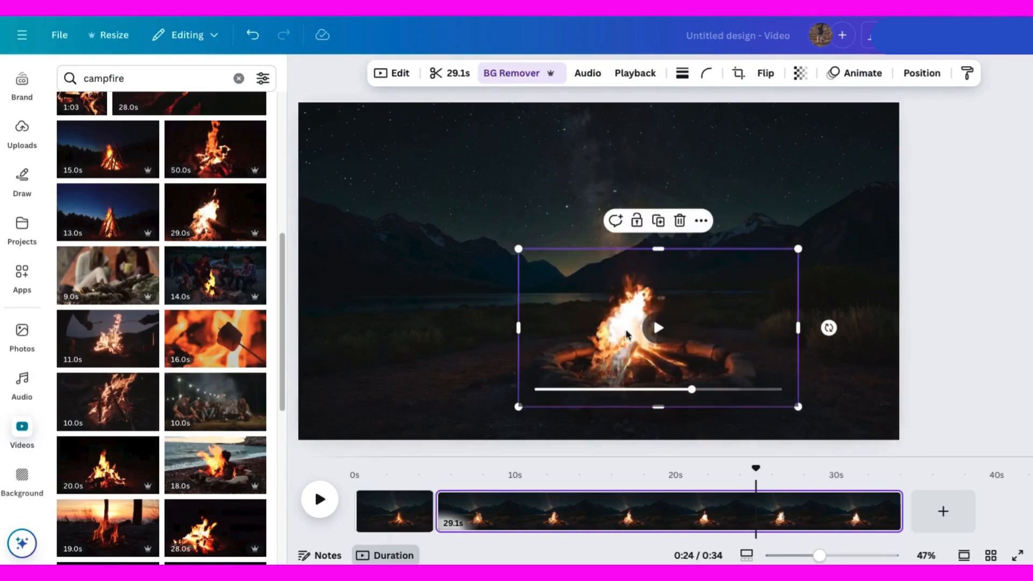
Play the video from the 5-second mark to preview the overlaid flame.
{"action": "left_click", "coordinate": [667, 477]}
{"action": "left_click_drag", "start_coordinate": [756, 467], "coordinate": [436, 467]}
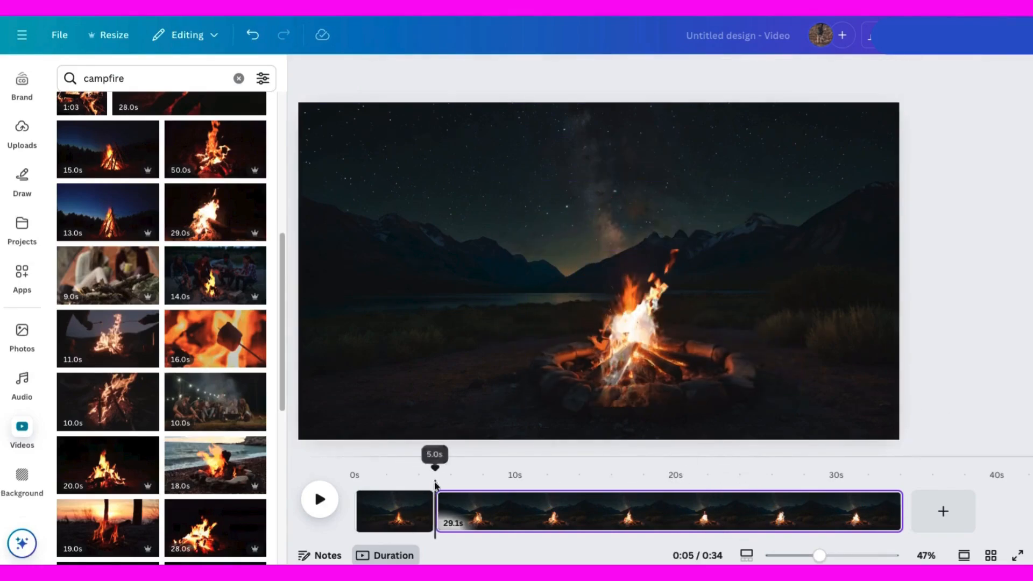
{"action": "left_click", "coordinate": [318, 501]}
{"action": "left_click", "coordinate": [317, 503]}
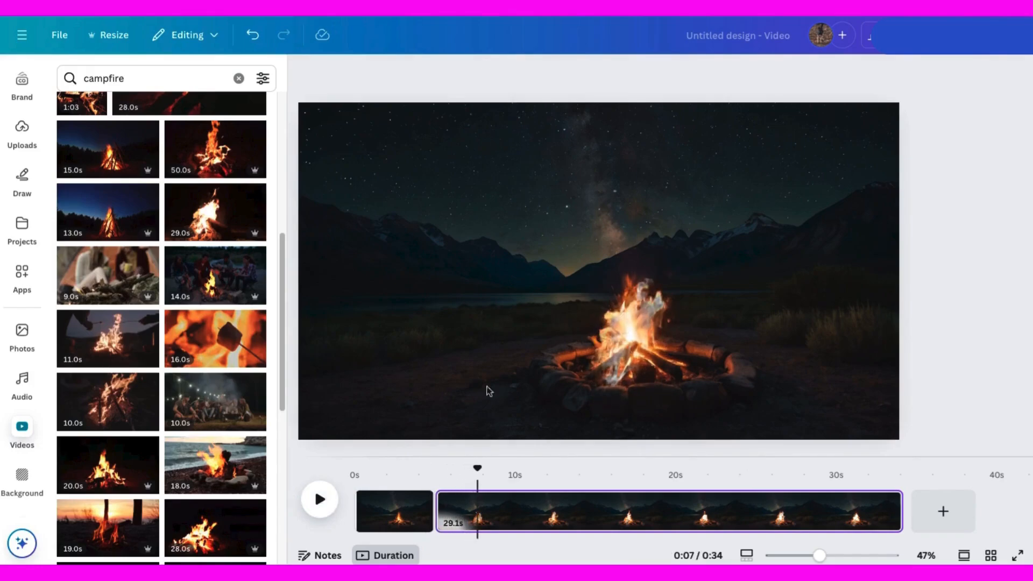
Duplicate the background image from its layer list and move the copy upward.
{"action": "left_click", "coordinate": [798, 202]}
{"action": "left_click", "coordinate": [845, 73]}
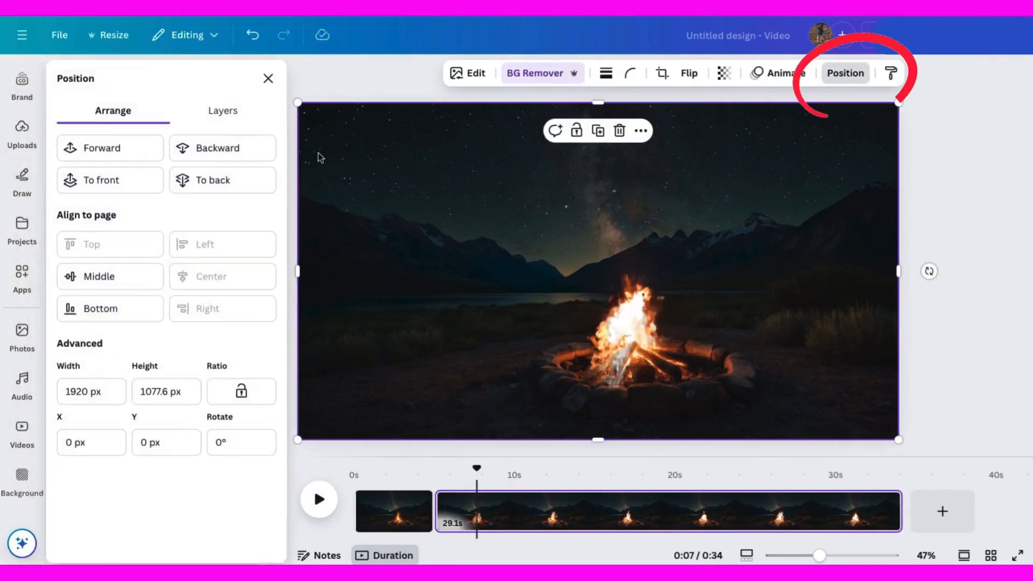
{"action": "left_click", "coordinate": [221, 111]}
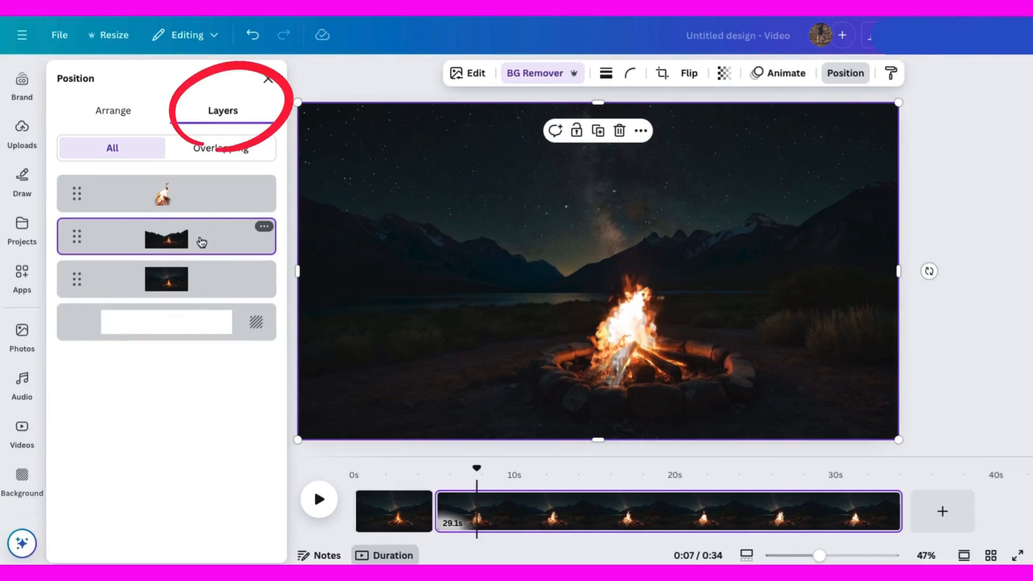
{"action": "right_click", "coordinate": [428, 359]}
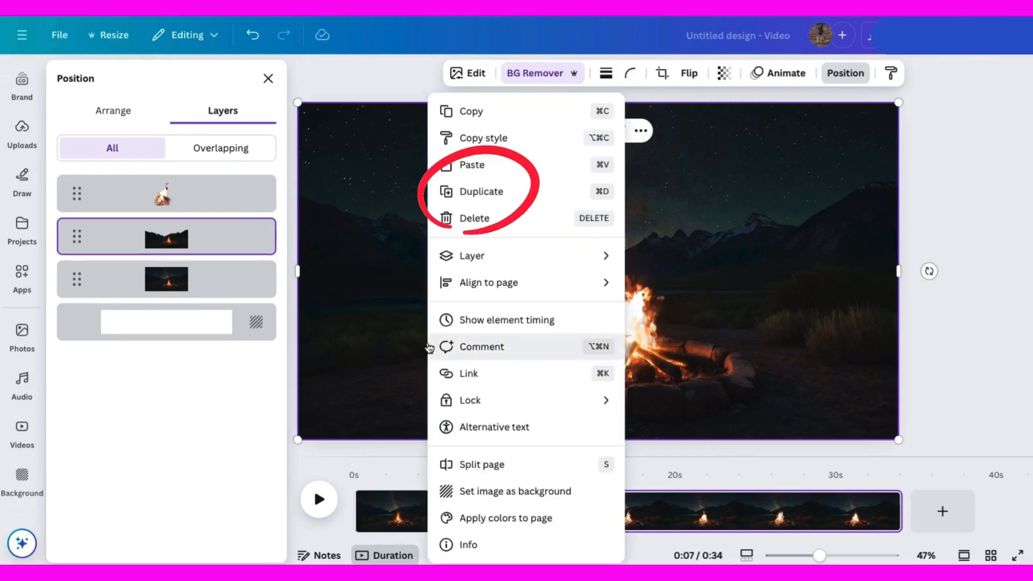
{"action": "left_click", "coordinate": [488, 193]}
{"action": "left_click_drag", "start_coordinate": [594, 383], "coordinate": [611, 255]}
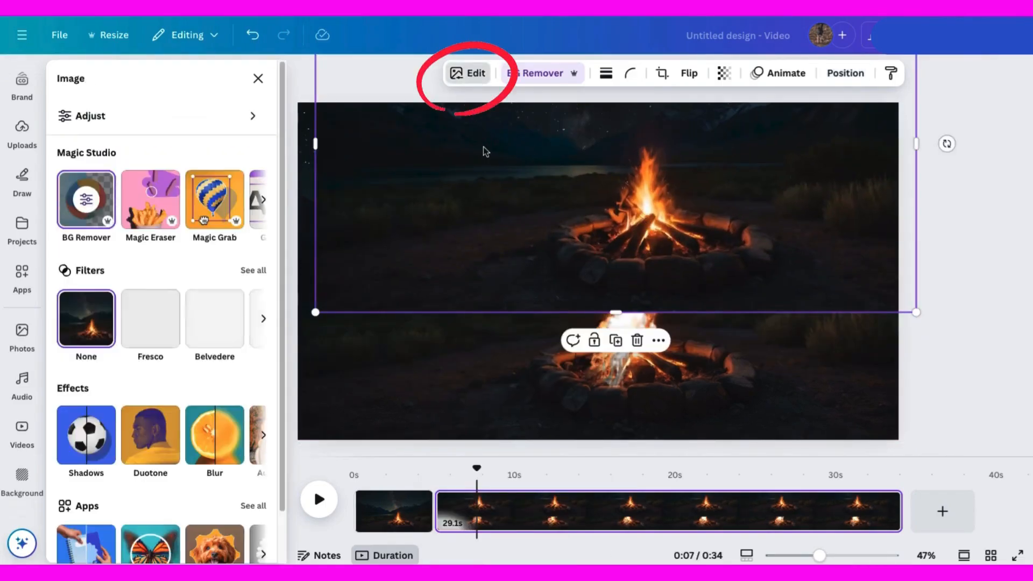
With Magic Eraser at brush size 99, paint over everything except the front logs of the fire ring and erase it.
{"action": "left_click", "coordinate": [150, 187]}
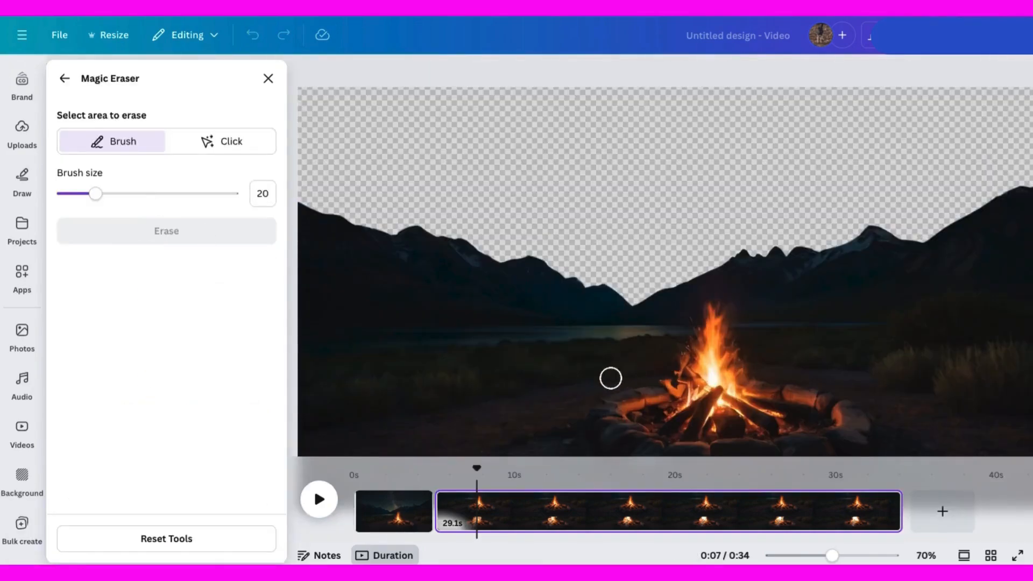
{"action": "left_click_drag", "start_coordinate": [832, 556], "coordinate": [822, 556]}
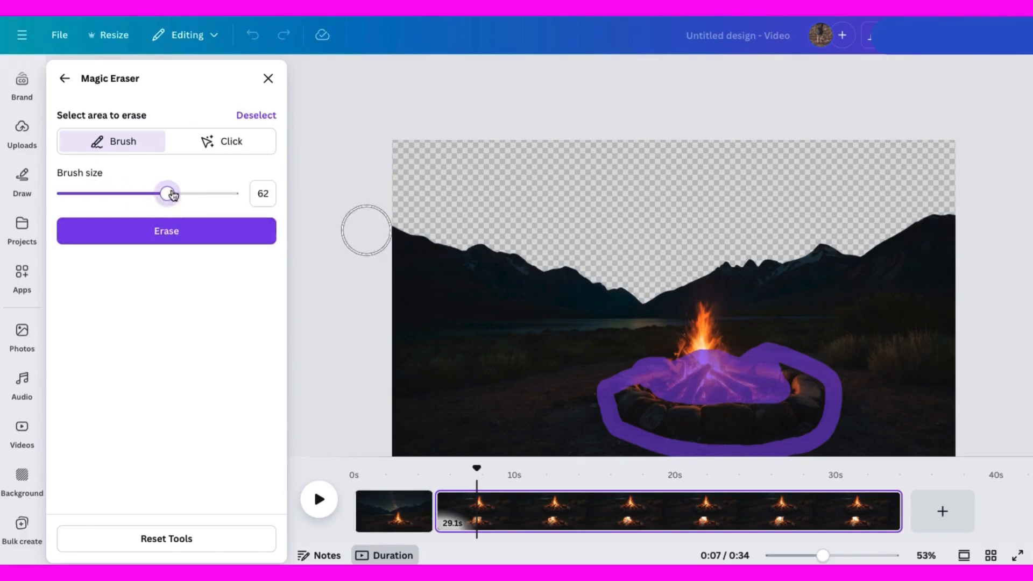
{"action": "mouse_move", "coordinate": [632, 300]}
{"action": "left_mouse_down"}
{"action": "mouse_move", "coordinate": [497, 253]}
{"action": "mouse_move", "coordinate": [366, 246]}
{"action": "mouse_move", "coordinate": [490, 437]}
{"action": "left_mouse_up"}
{"action": "mouse_move", "coordinate": [569, 416]}
{"action": "left_mouse_down"}
{"action": "mouse_move", "coordinate": [597, 347]}
{"action": "mouse_move", "coordinate": [462, 380]}
{"action": "mouse_move", "coordinate": [515, 390]}
{"action": "mouse_move", "coordinate": [435, 296]}
{"action": "left_mouse_up"}
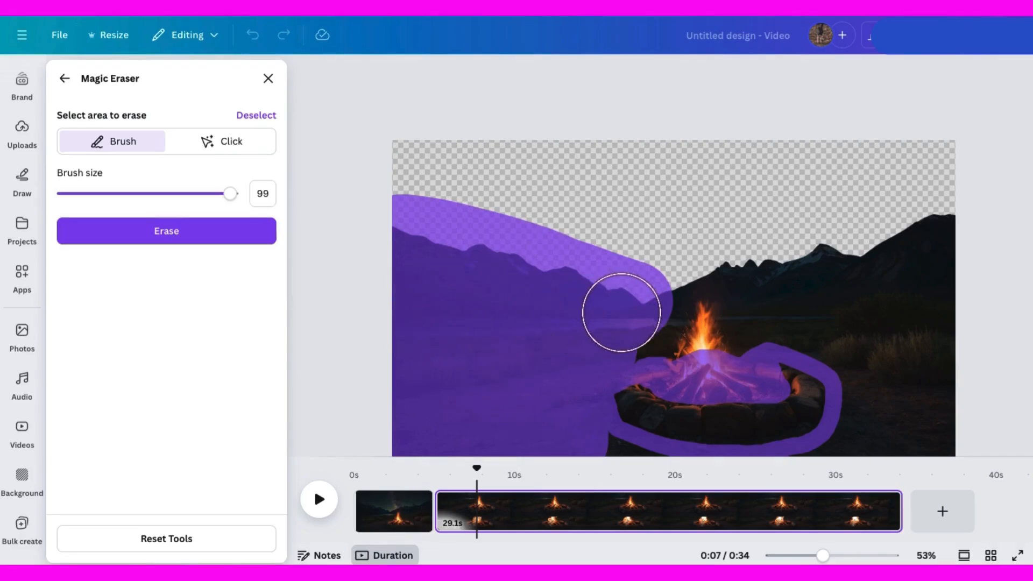
{"action": "mouse_move", "coordinate": [678, 318]}
{"action": "left_mouse_down"}
{"action": "mouse_move", "coordinate": [998, 240]}
{"action": "mouse_move", "coordinate": [952, 446]}
{"action": "left_mouse_up"}
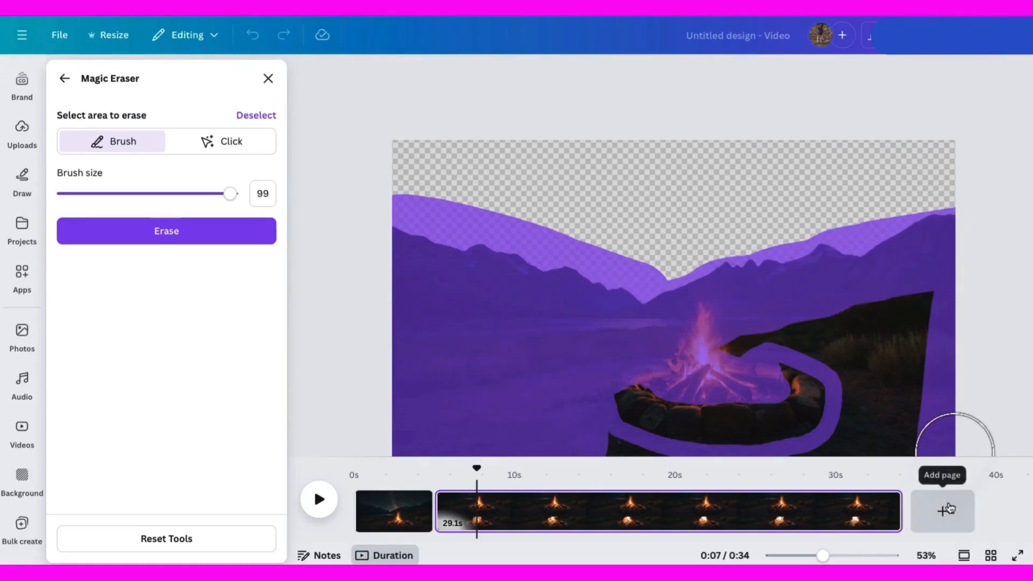
{"action": "left_click_drag", "start_coordinate": [822, 556], "coordinate": [815, 556]}
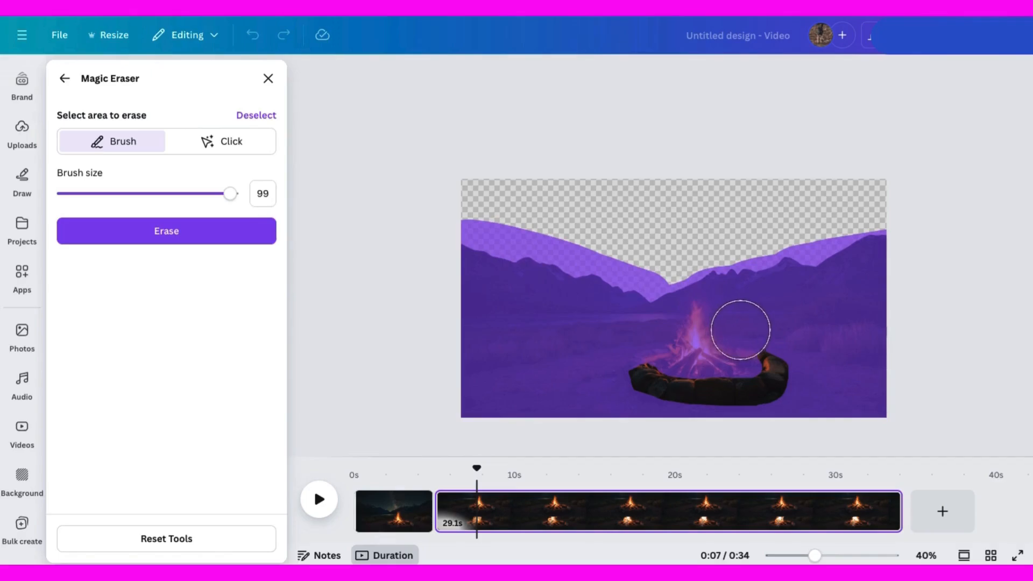
{"action": "left_click", "coordinate": [166, 231]}
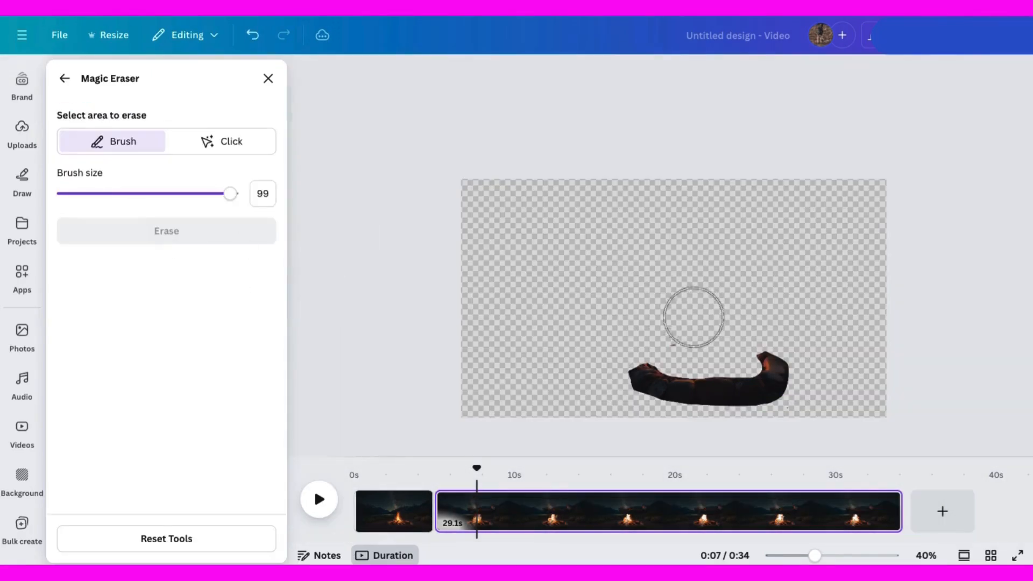
{"action": "left_click", "coordinate": [670, 336]}
{"action": "left_click", "coordinate": [122, 233]}
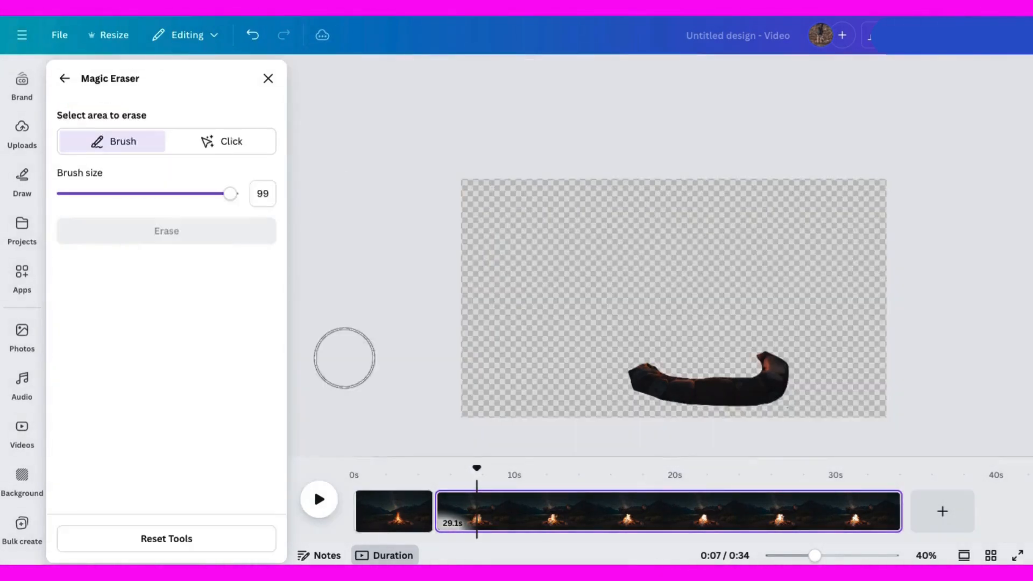
{"action": "left_click", "coordinate": [268, 78]}
{"action": "left_click", "coordinate": [818, 557]}
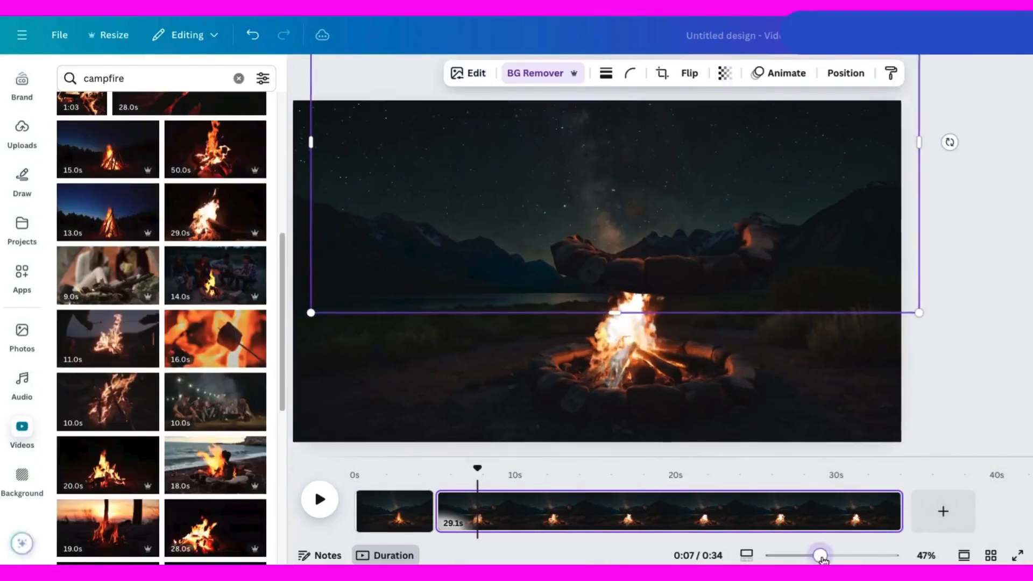
{"action": "left_click_drag", "start_coordinate": [818, 556], "coordinate": [829, 557]}
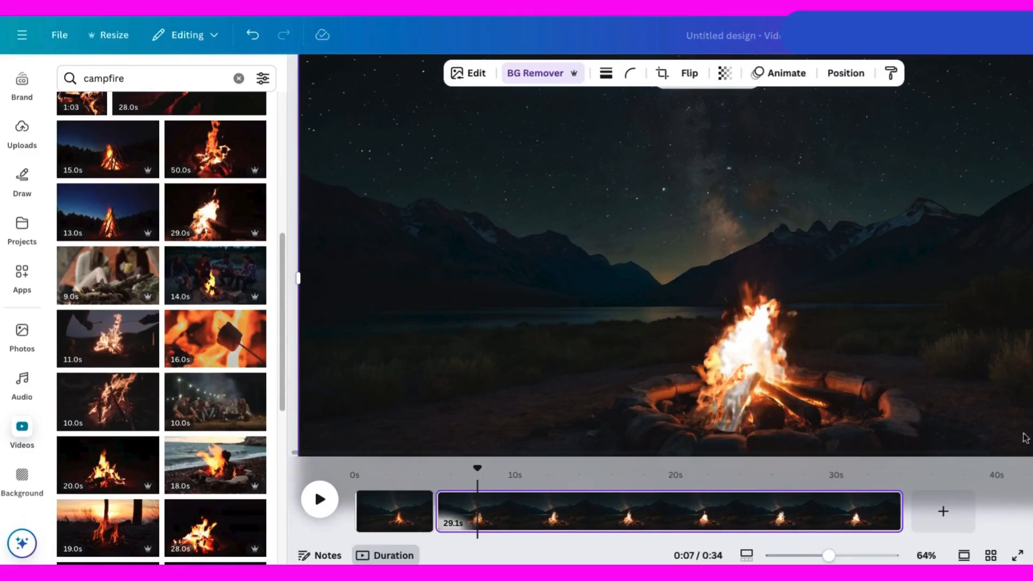
{"action": "scroll", "coordinate": [924, 405], "scroll_direction": "down", "scroll_amount": 2}
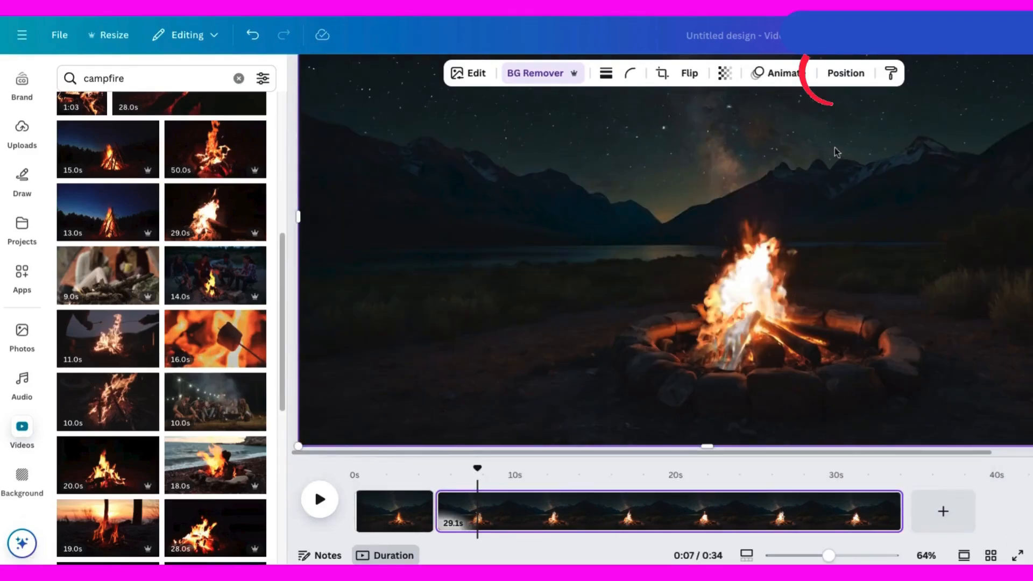
{"action": "left_click_drag", "start_coordinate": [835, 560], "coordinate": [822, 561]}
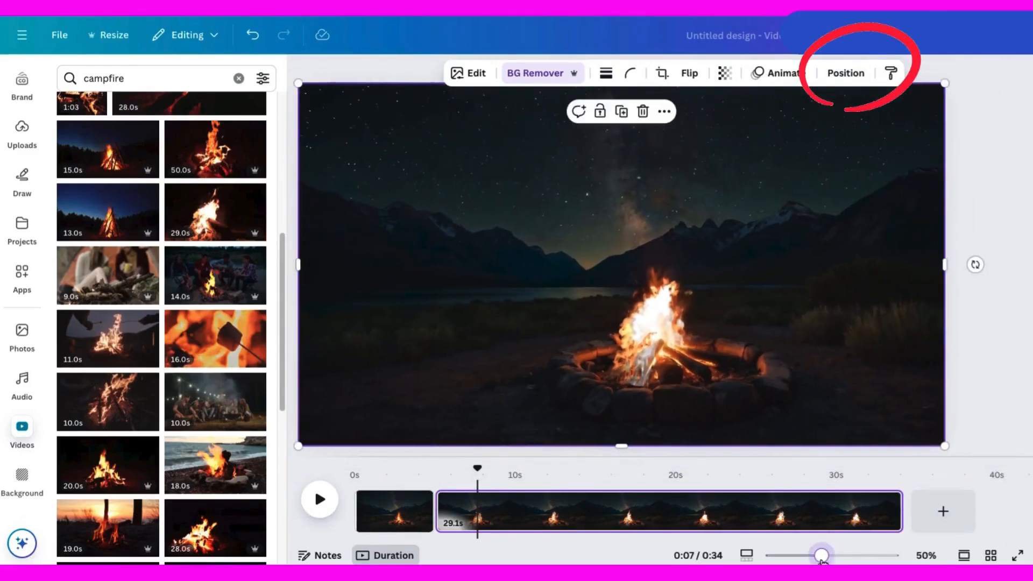
Open the layer list and play the video to preview the layered fire.
{"action": "left_click", "coordinate": [845, 74]}
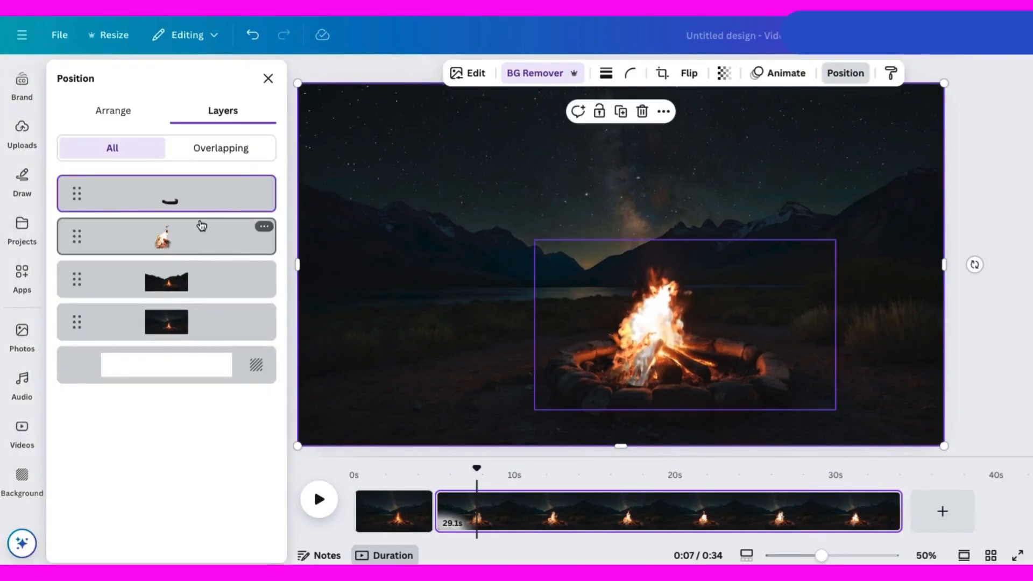
{"action": "left_click_drag", "start_coordinate": [468, 469], "coordinate": [440, 472]}
{"action": "left_click", "coordinate": [319, 499]}
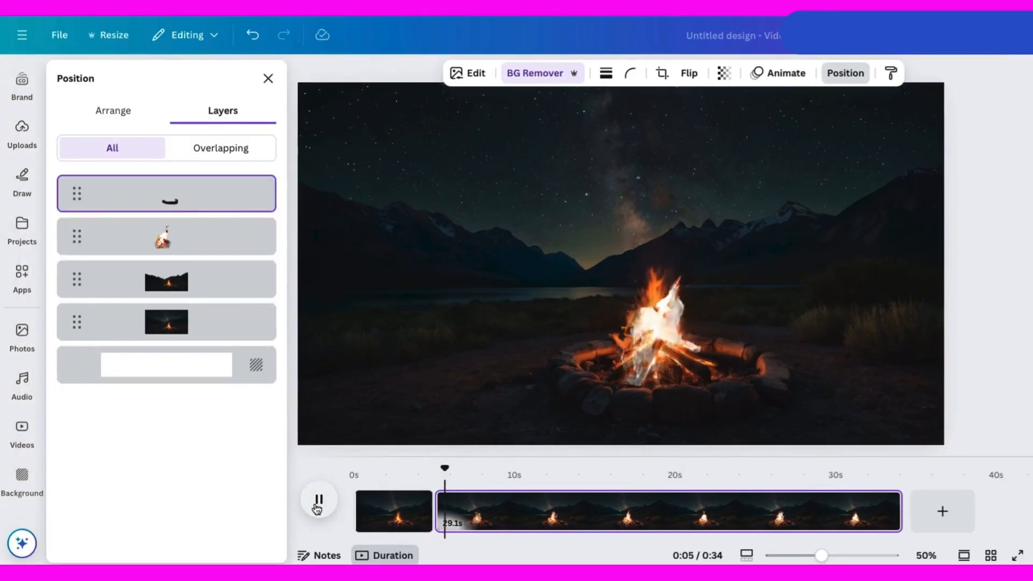
{"action": "left_click", "coordinate": [319, 503]}
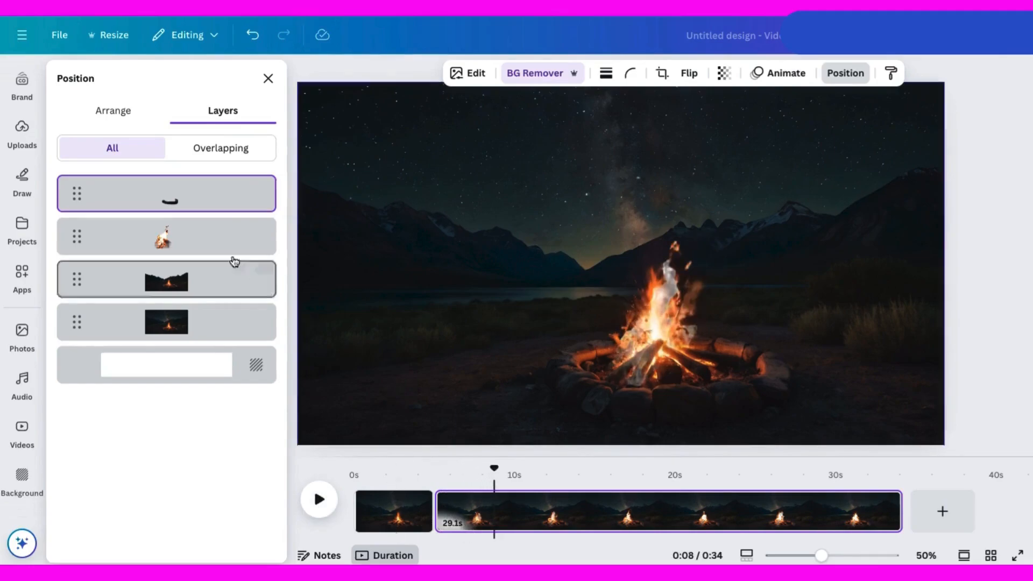
Duplicate the flame clip, flip the copy, and nudge it slightly left above the original layer.
{"action": "left_click", "coordinate": [168, 245]}
{"action": "right_click", "coordinate": [190, 242]}
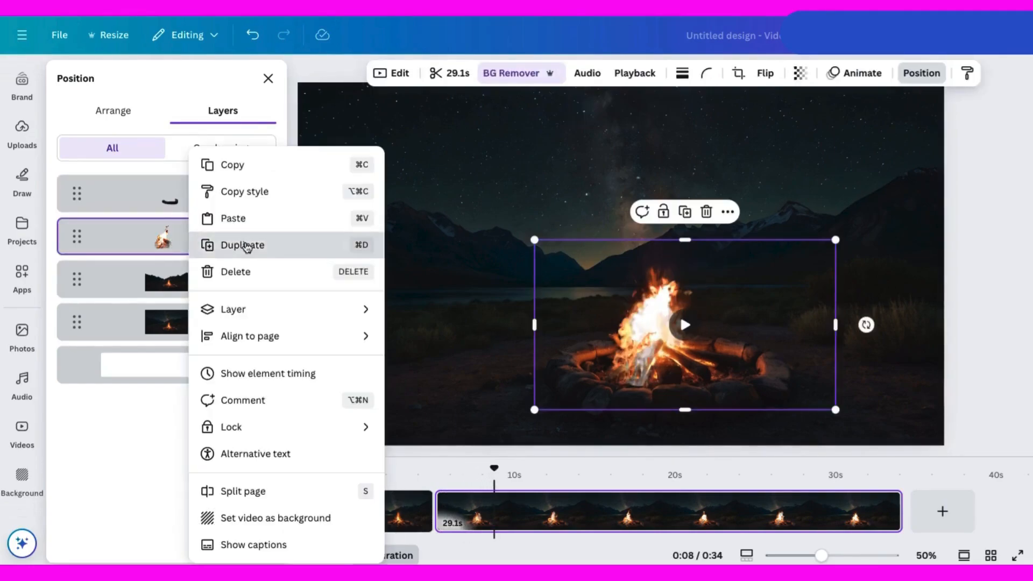
{"action": "left_click", "coordinate": [214, 244]}
{"action": "left_click", "coordinate": [765, 74]}
{"action": "left_click_drag", "start_coordinate": [724, 412], "coordinate": [694, 406]}
{"action": "left_click_drag", "start_coordinate": [170, 201], "coordinate": [167, 245]}
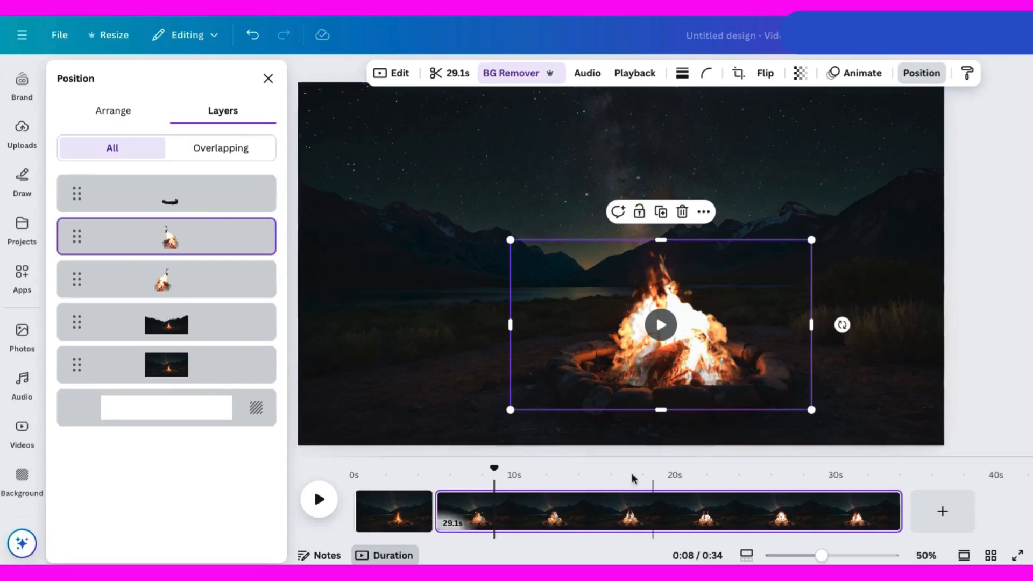
Rotate the flipped flame copy slightly clockwise.
{"action": "left_click_drag", "start_coordinate": [486, 473], "coordinate": [447, 474]}
{"action": "left_click", "coordinate": [319, 500]}
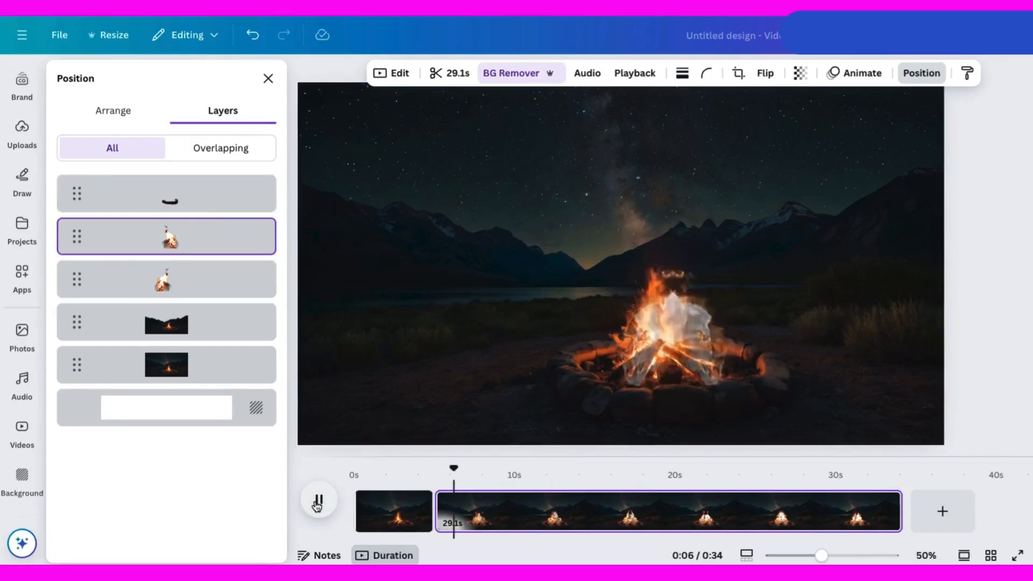
{"action": "left_click", "coordinate": [741, 327]}
{"action": "left_click", "coordinate": [178, 236]}
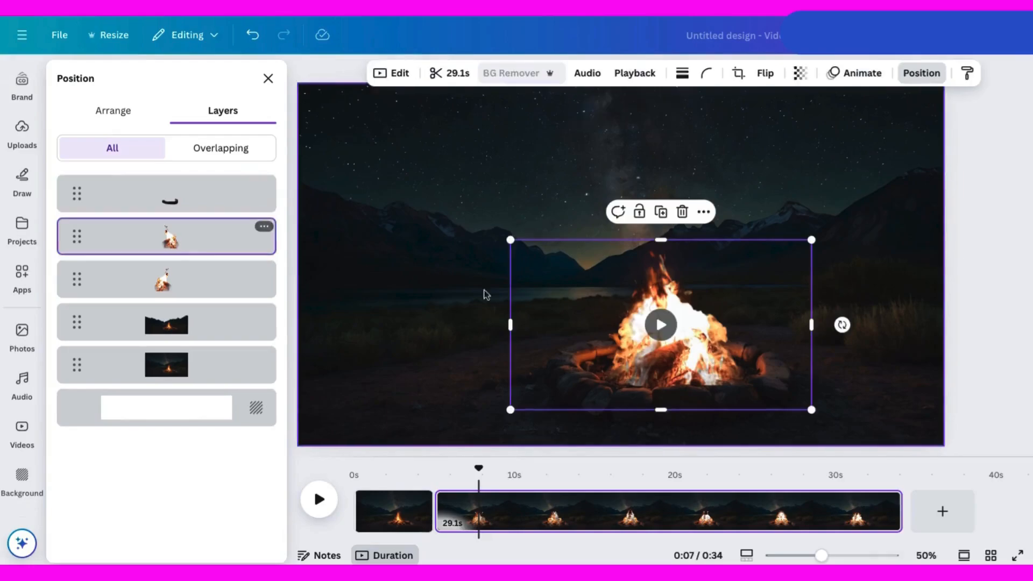
{"action": "left_click_drag", "start_coordinate": [843, 325], "coordinate": [838, 357]}
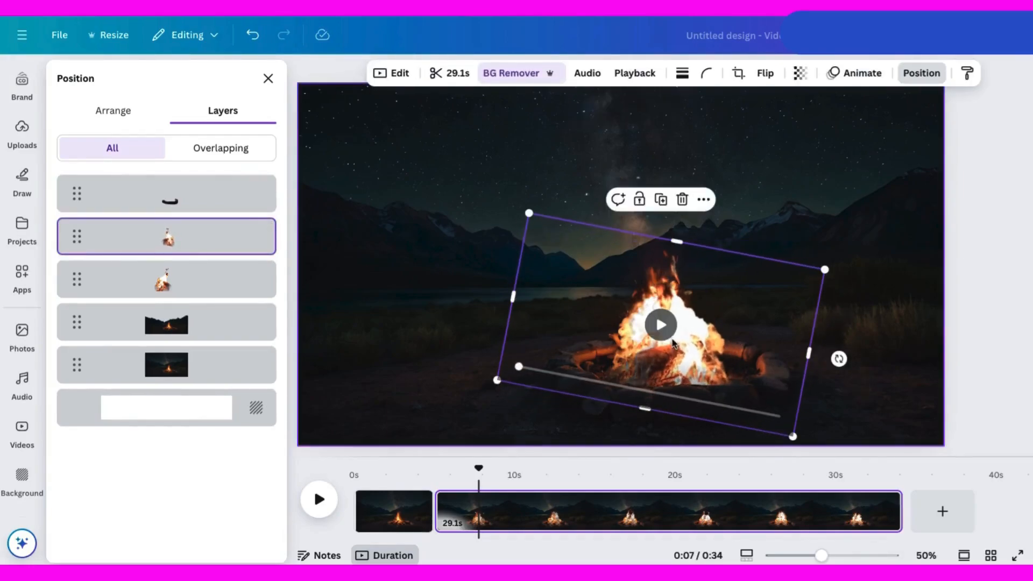
Rotate the original flame clip slightly counterclockwise and play the video to check the result.
{"action": "left_click", "coordinate": [178, 279]}
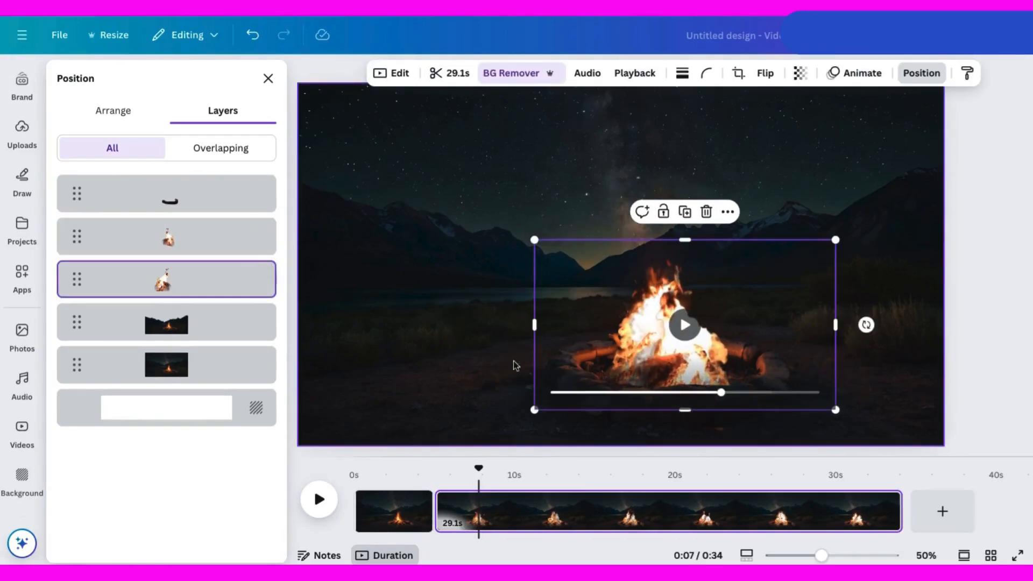
{"action": "left_click_drag", "start_coordinate": [866, 324], "coordinate": [861, 300]}
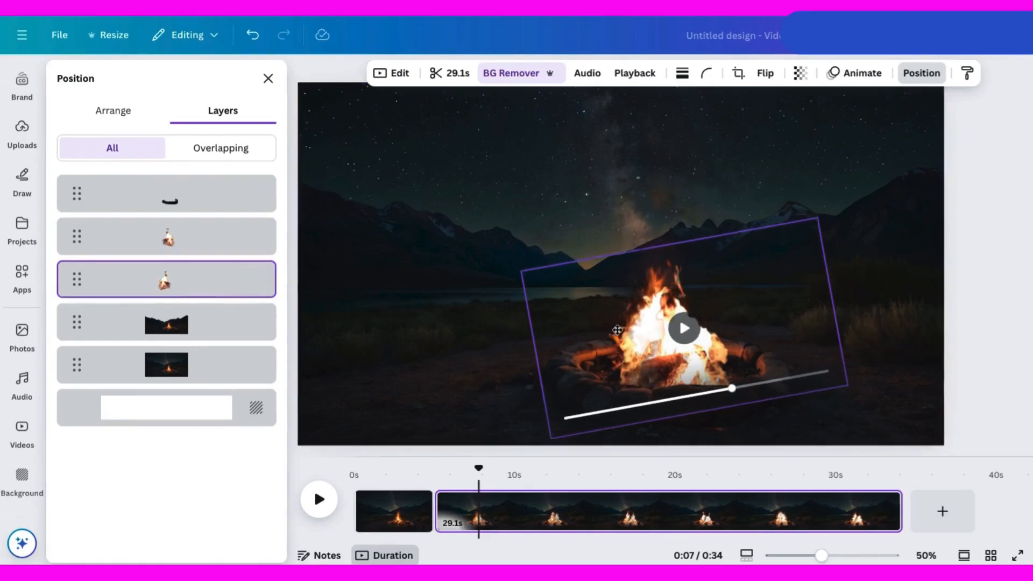
{"action": "left_click_drag", "start_coordinate": [473, 467], "coordinate": [445, 467]}
{"action": "left_click", "coordinate": [318, 499]}
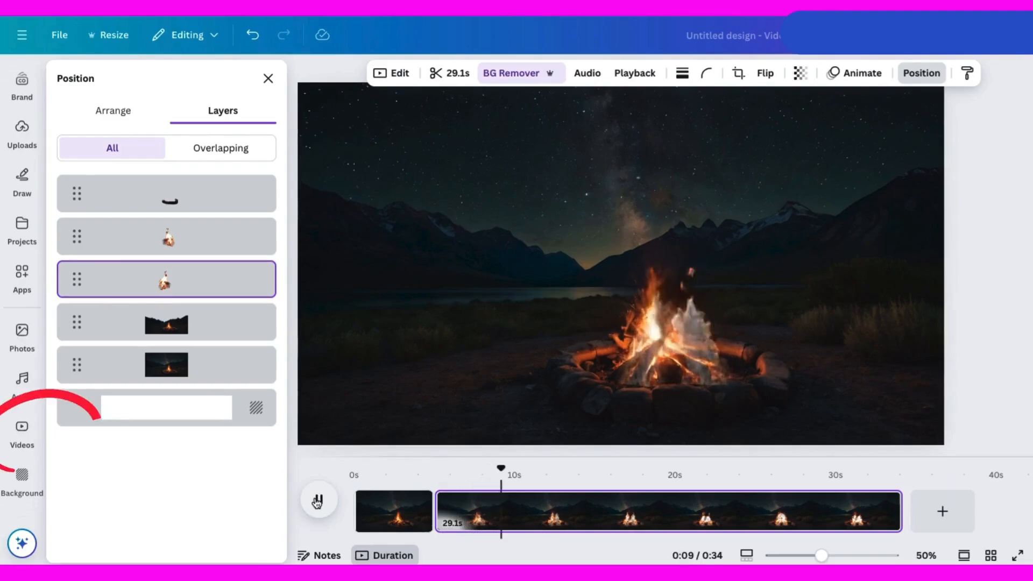
{"action": "left_click", "coordinate": [319, 500]}
Search the video library for campfire clips and browse the results.
{"action": "left_click", "coordinate": [21, 428]}
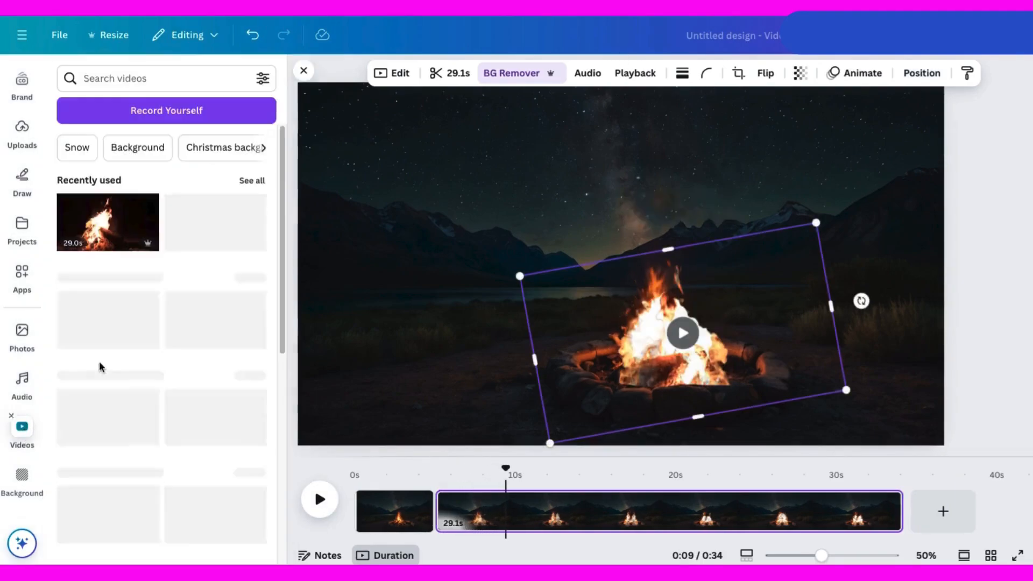
{"action": "left_click", "coordinate": [91, 75]}
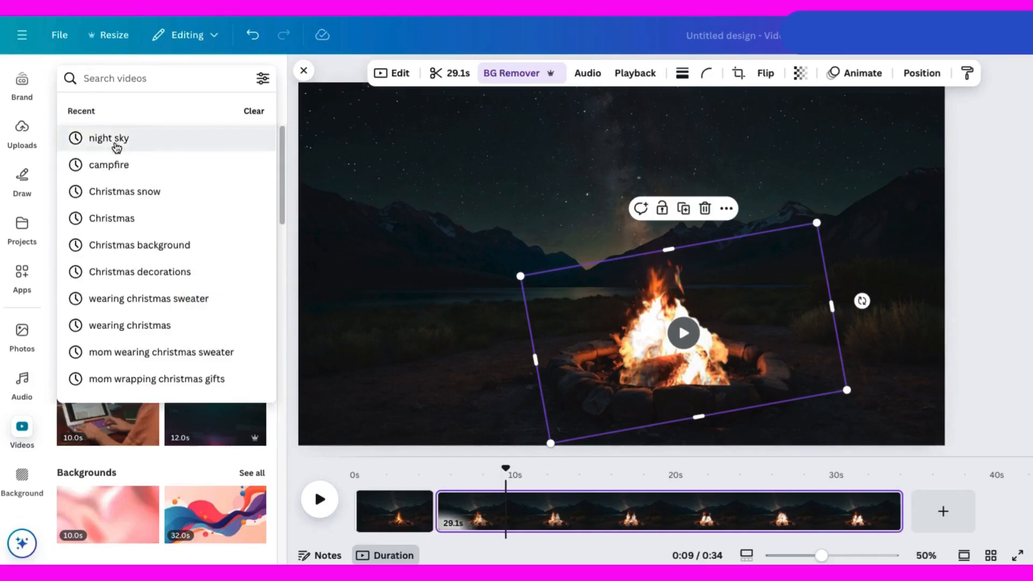
{"action": "left_click", "coordinate": [108, 164]}
{"action": "scroll", "coordinate": [193, 357], "scroll_direction": "down", "scroll_amount": 5}
{"action": "scroll", "coordinate": [193, 357], "scroll_direction": "down", "scroll_amount": 6}
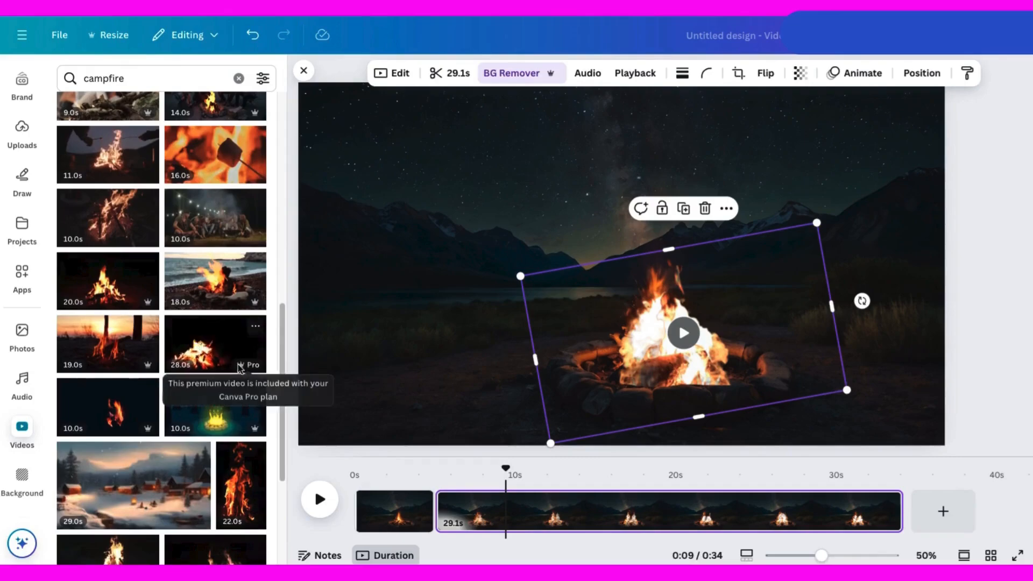
{"action": "scroll", "coordinate": [239, 367], "scroll_direction": "down", "scroll_amount": 2}
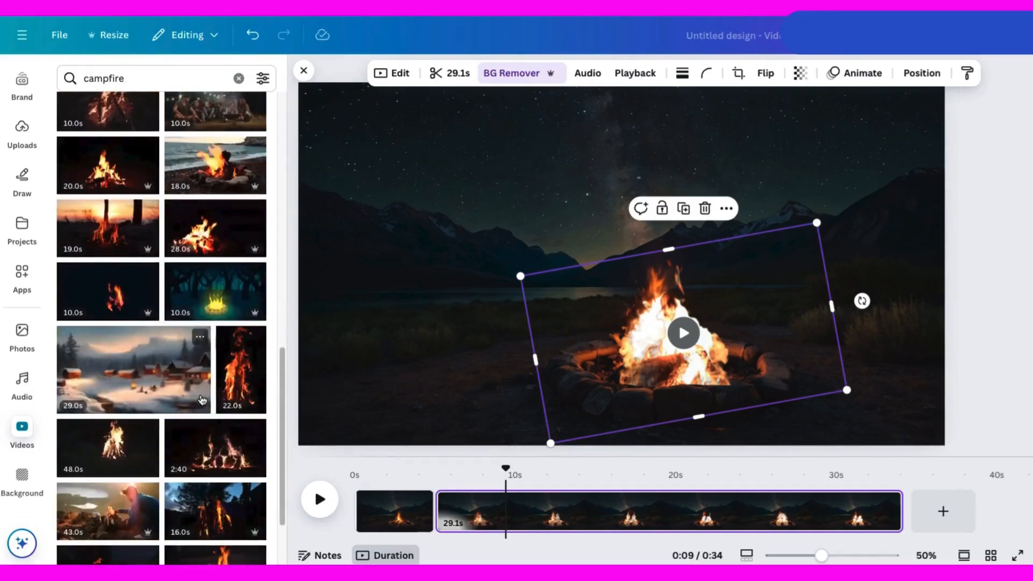
Add the 48-second campfire clip to the scene and trim it to 29.0 s.
{"action": "left_click", "coordinate": [115, 453]}
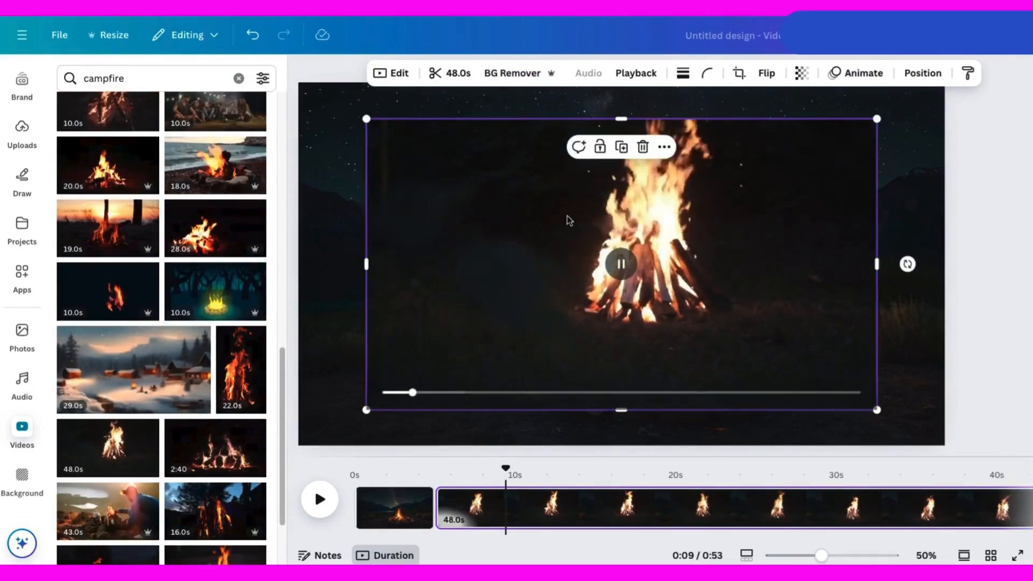
{"action": "left_click", "coordinate": [252, 35]}
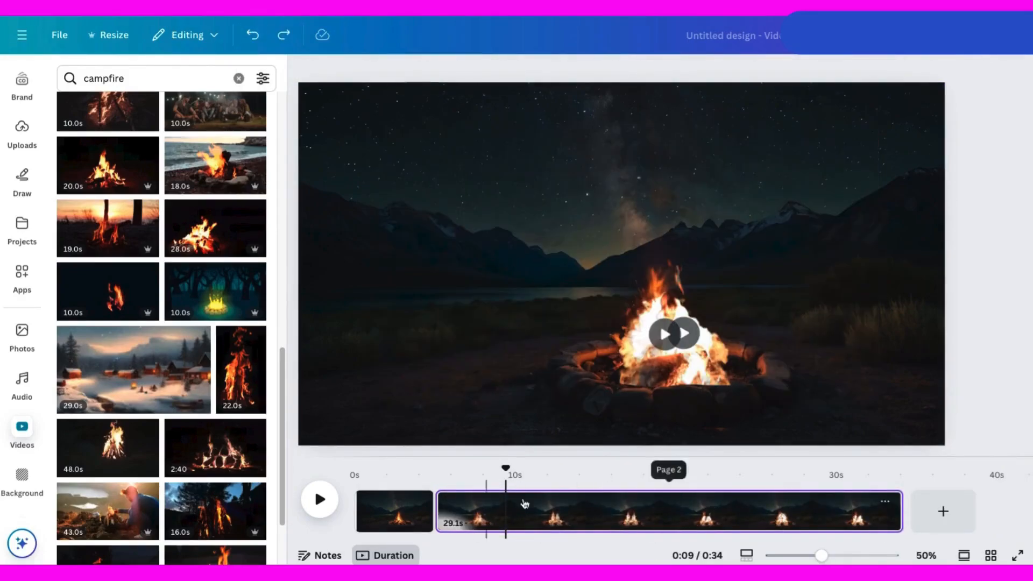
{"action": "left_click", "coordinate": [101, 452]}
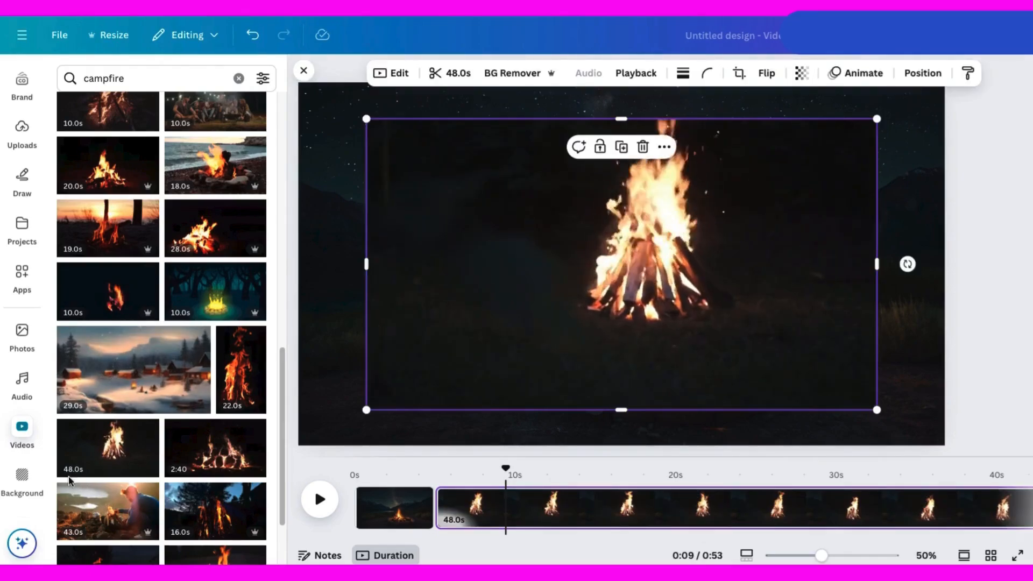
{"action": "left_click", "coordinate": [450, 73]}
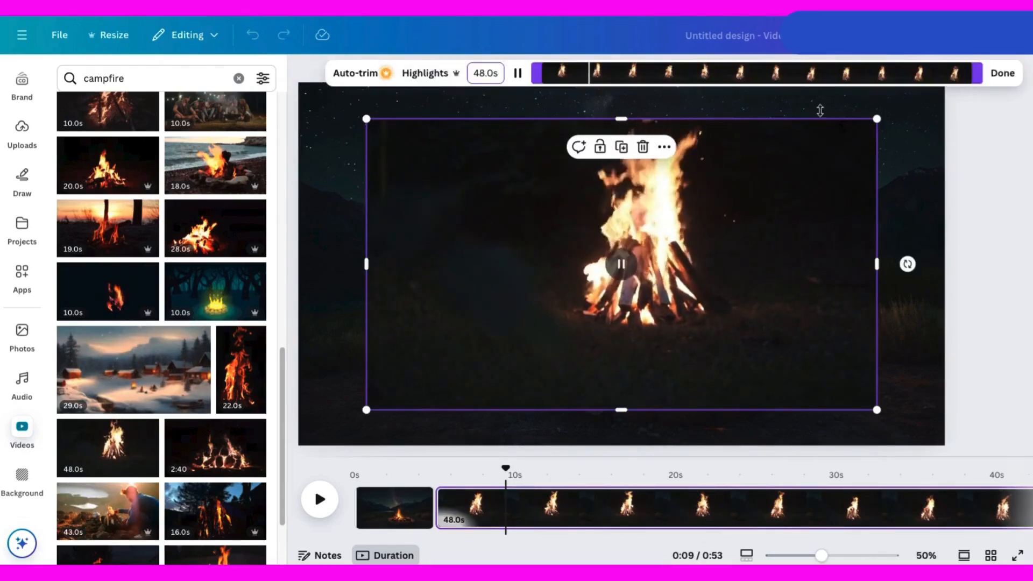
{"action": "left_click_drag", "start_coordinate": [971, 74], "coordinate": [807, 78]}
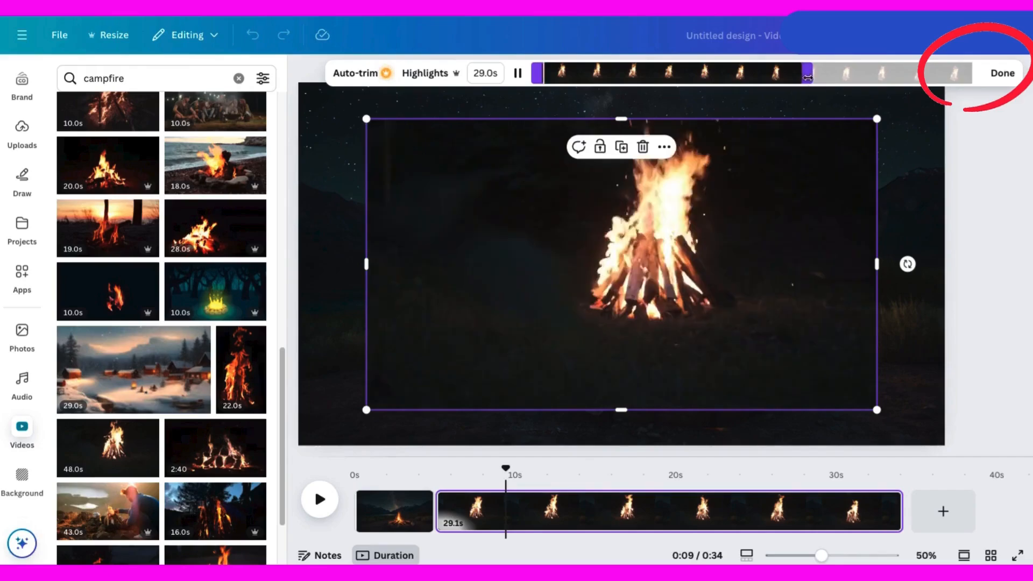
{"action": "left_click", "coordinate": [1002, 74]}
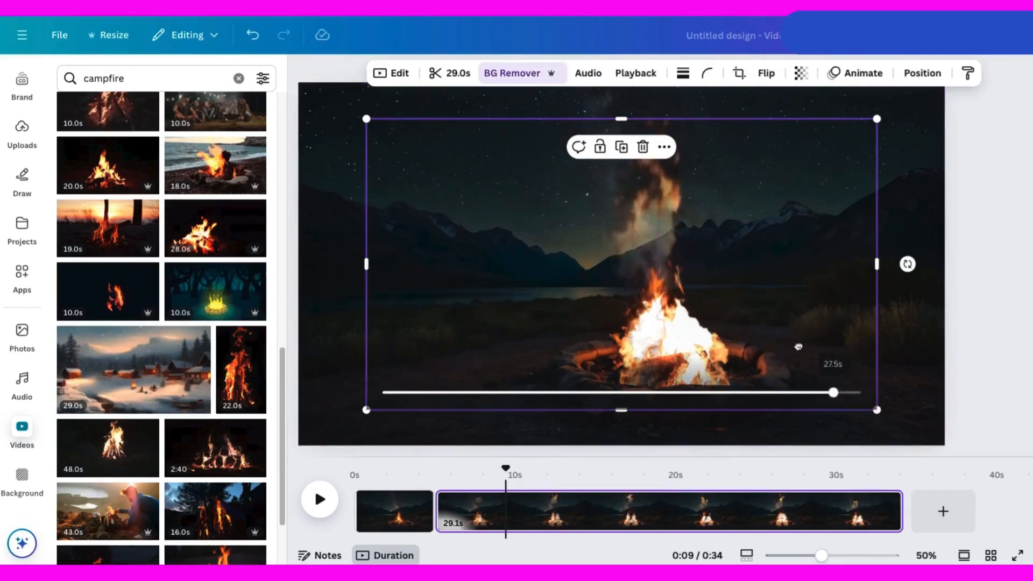
Shrink and reposition the new campfire clip over the fire pit.
{"action": "left_click_drag", "start_coordinate": [663, 290], "coordinate": [695, 404]}
{"action": "left_click_drag", "start_coordinate": [398, 235], "coordinate": [484, 326]}
{"action": "left_click_drag", "start_coordinate": [741, 366], "coordinate": [684, 339]}
Move the new campfire clip's layer down beneath the logs and the upper flame layer.
{"action": "left_click", "coordinate": [922, 73]}
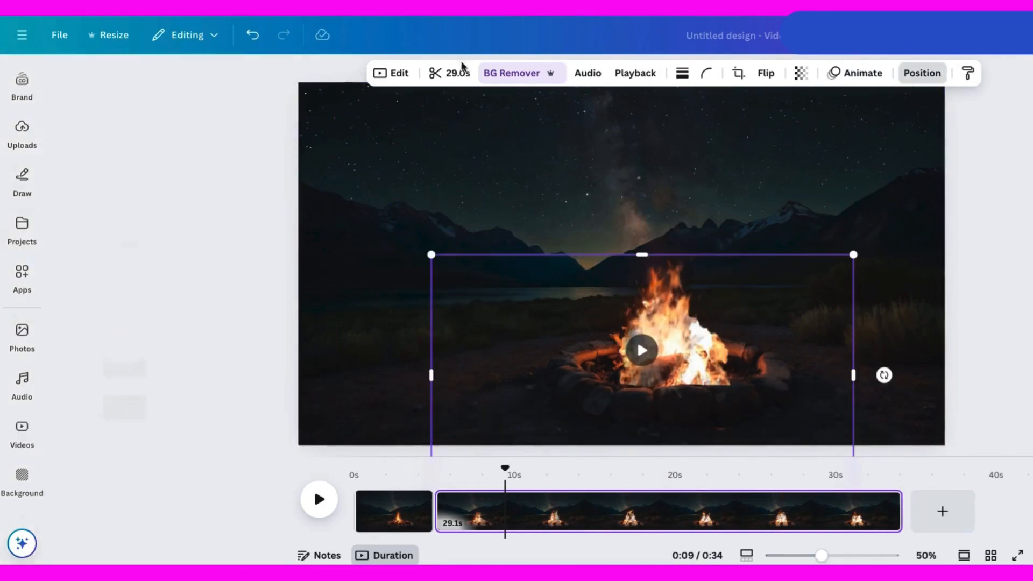
{"action": "left_click_drag", "start_coordinate": [173, 200], "coordinate": [170, 302]}
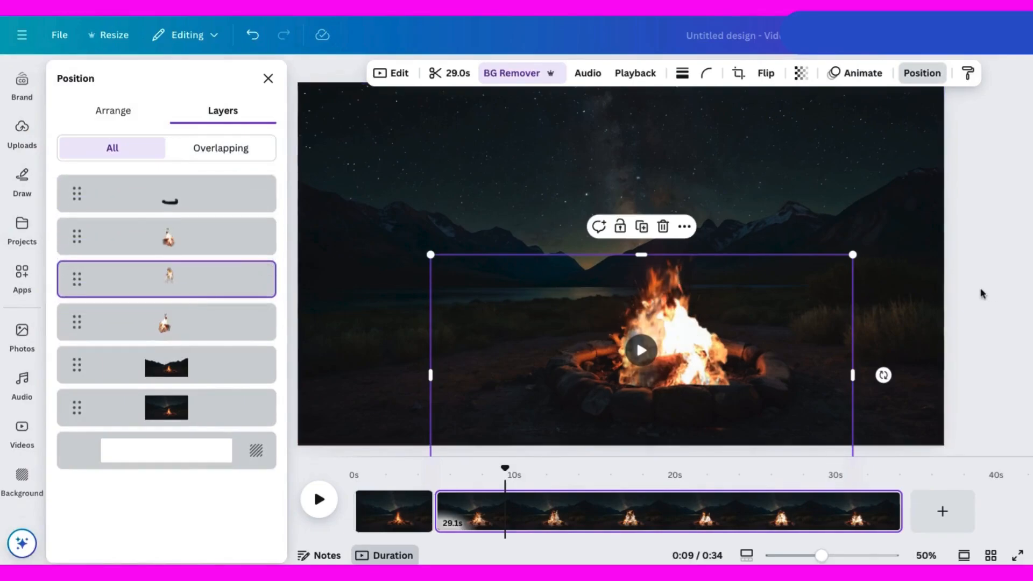
{"action": "left_click", "coordinate": [971, 303]}
Play the video from about 4 seconds to preview the layered fire.
{"action": "left_click", "coordinate": [426, 475]}
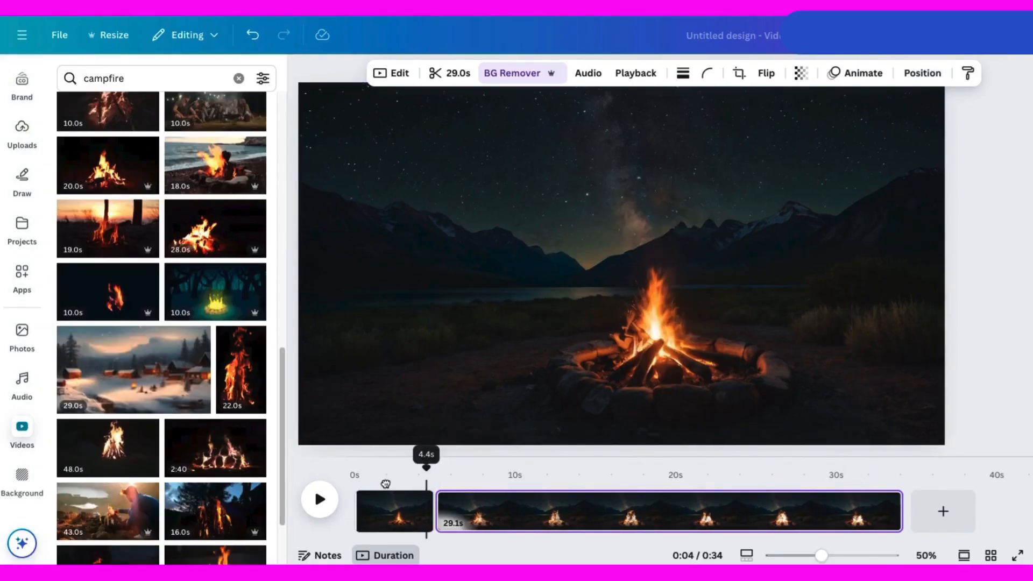
{"action": "left_click", "coordinate": [318, 500]}
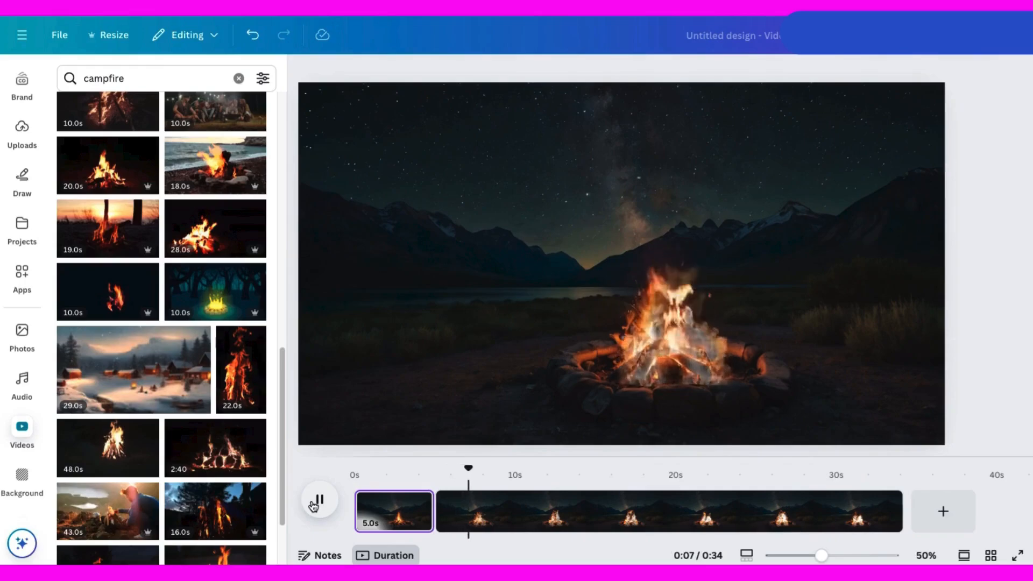
{"action": "left_click", "coordinate": [317, 499]}
Select the flame layers one by one in the layer list and play the video to compare them.
{"action": "left_click", "coordinate": [299, 124]}
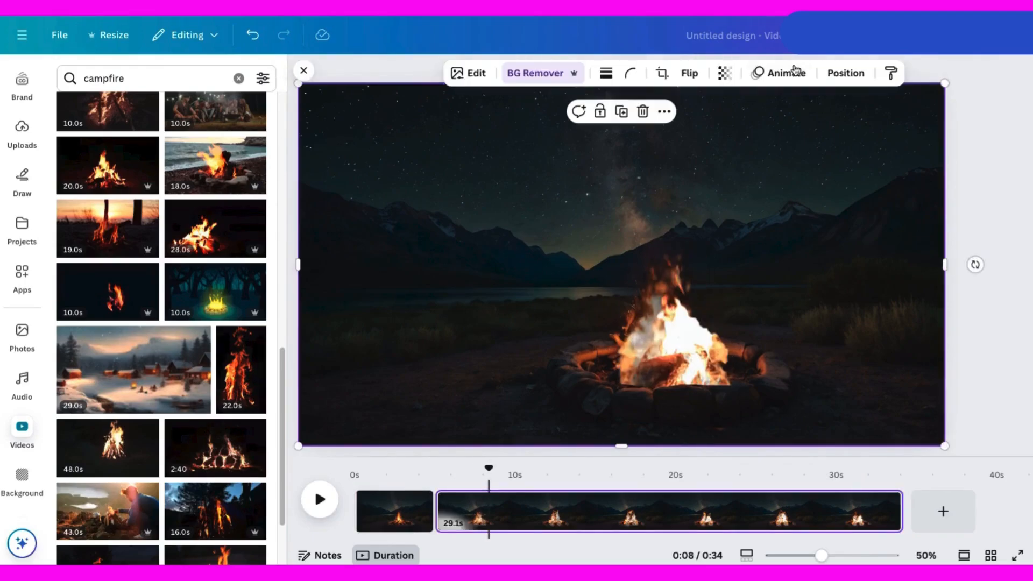
{"action": "left_click", "coordinate": [845, 73]}
{"action": "left_click", "coordinate": [215, 325]}
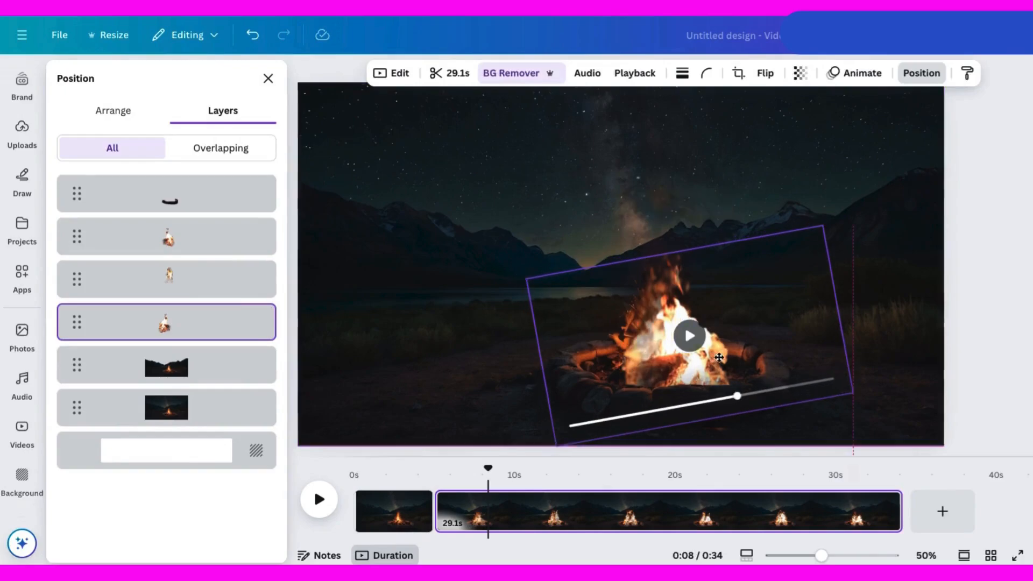
{"action": "left_click", "coordinate": [177, 240]}
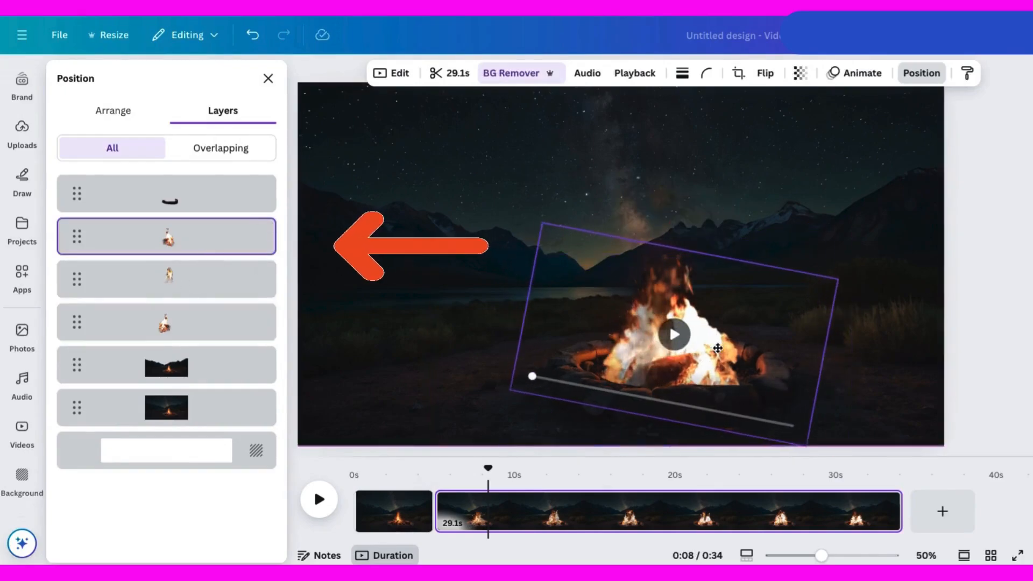
{"action": "left_click", "coordinate": [319, 499]}
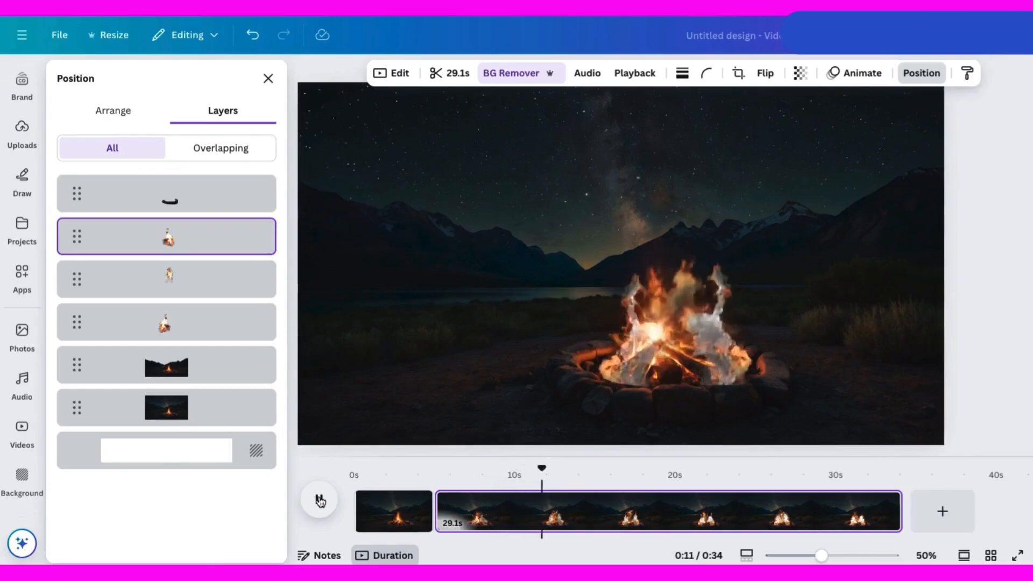
{"action": "left_click", "coordinate": [696, 355]}
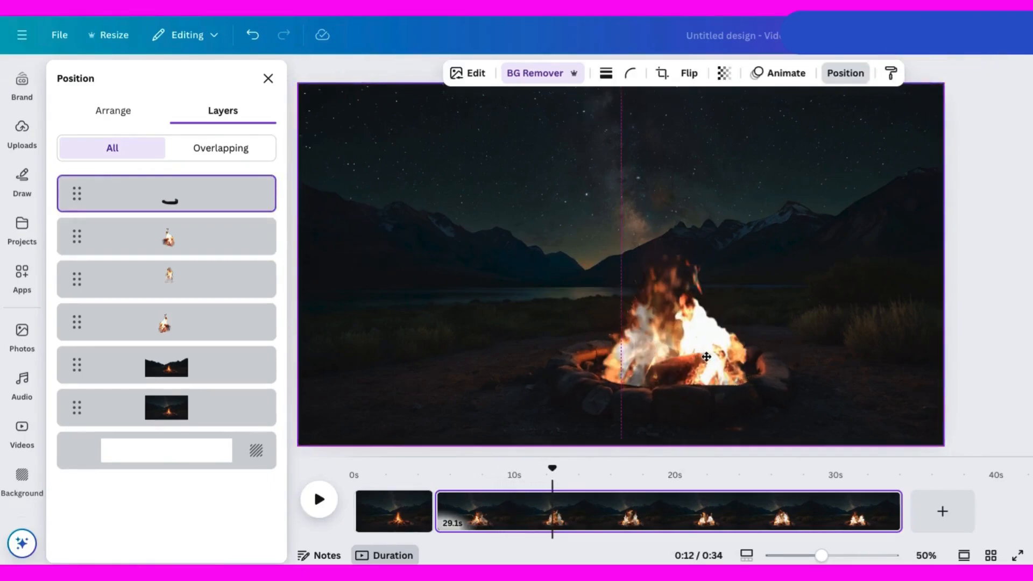
{"action": "left_click", "coordinate": [696, 355]}
{"action": "left_click", "coordinate": [166, 323]}
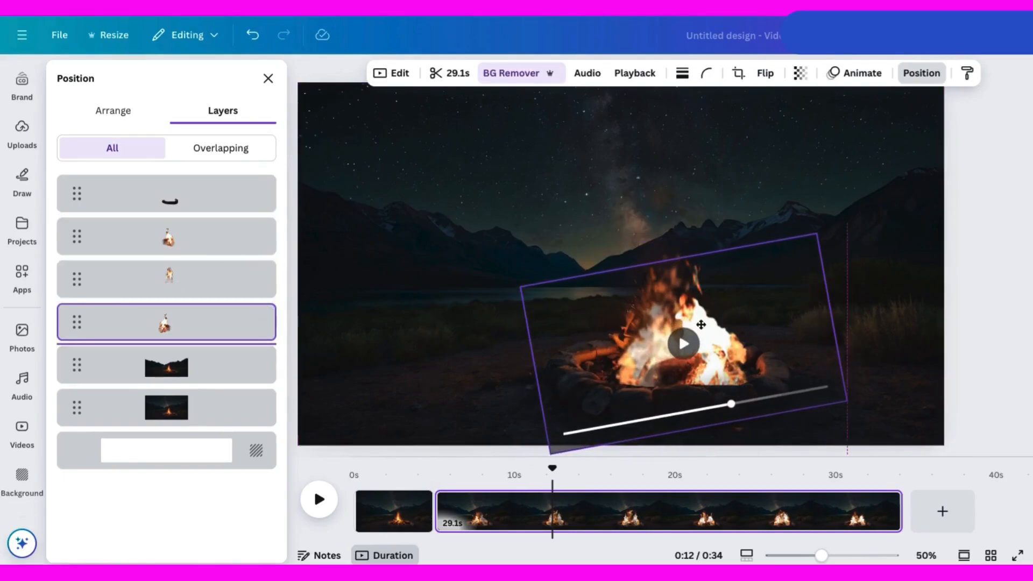
{"action": "left_click", "coordinate": [226, 242]}
{"action": "left_click", "coordinate": [703, 355]}
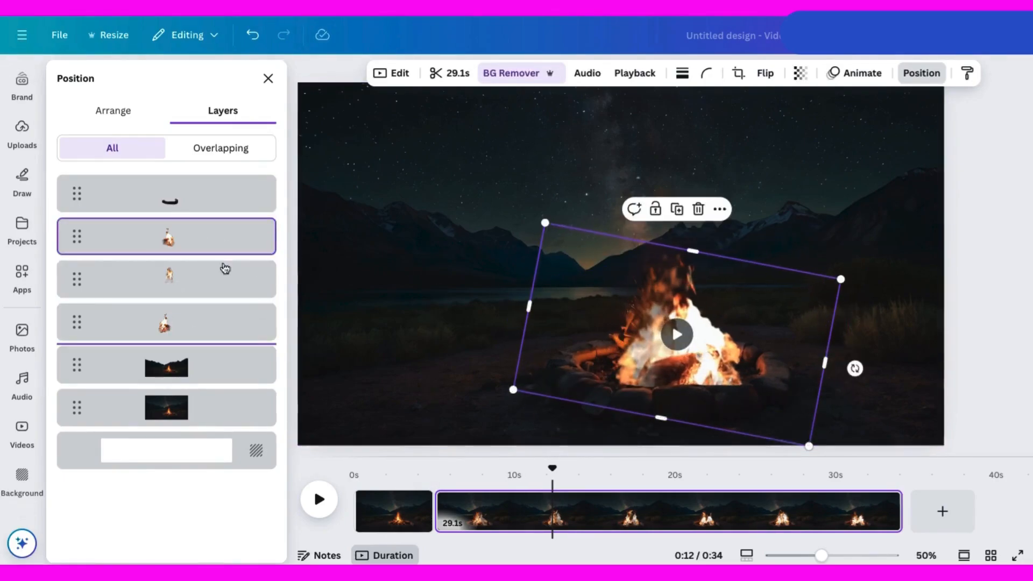
{"action": "left_click", "coordinate": [663, 255]}
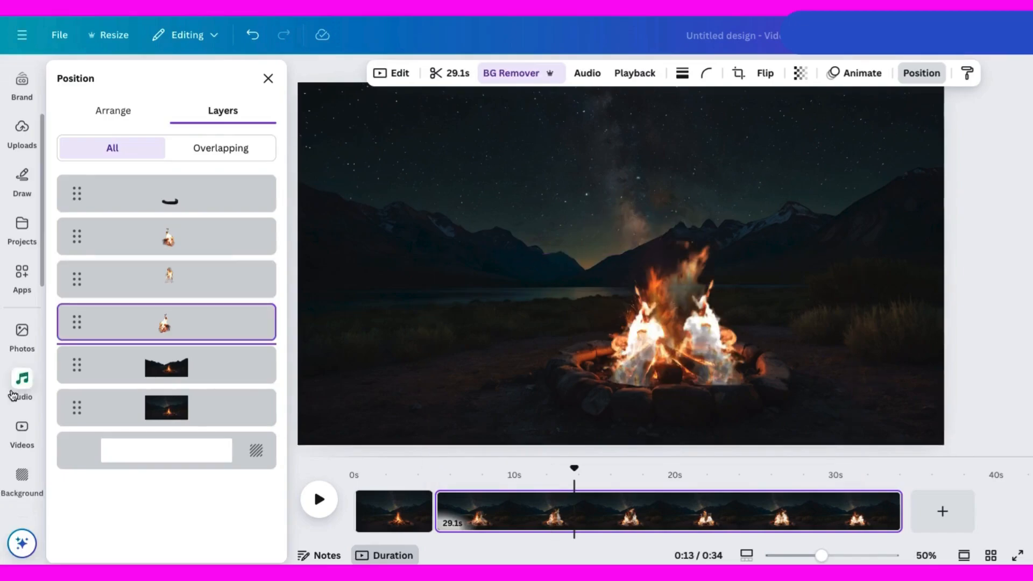
Search videos for night sky, add a cloudy night-sky clip and enlarge it to fill the canvas.
{"action": "left_click", "coordinate": [22, 428]}
{"action": "left_click", "coordinate": [104, 79]}
{"action": "left_click", "coordinate": [109, 138]}
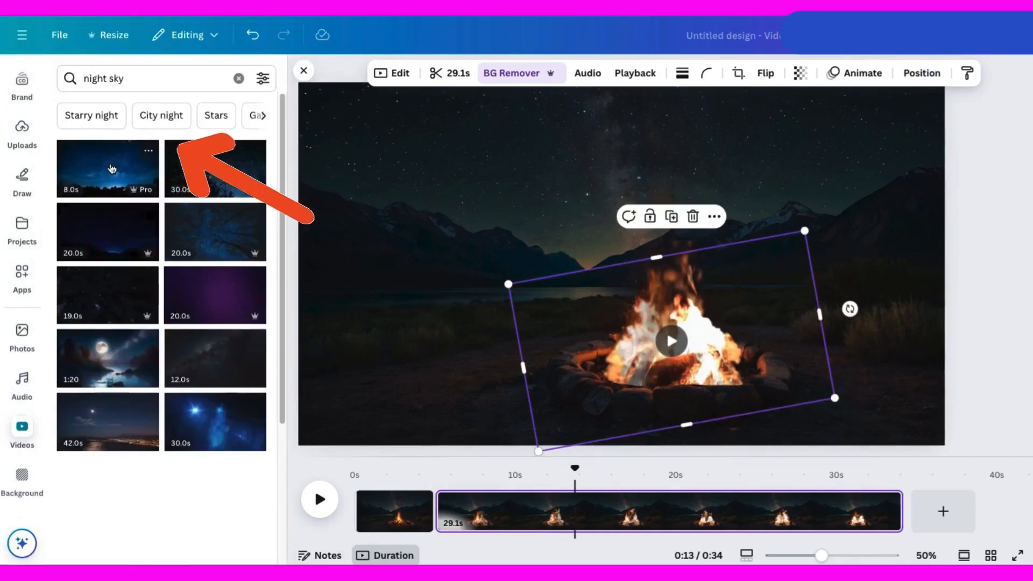
{"action": "scroll", "coordinate": [222, 270], "scroll_direction": "down", "scroll_amount": 4}
{"action": "scroll", "coordinate": [222, 270], "scroll_direction": "down", "scroll_amount": 6}
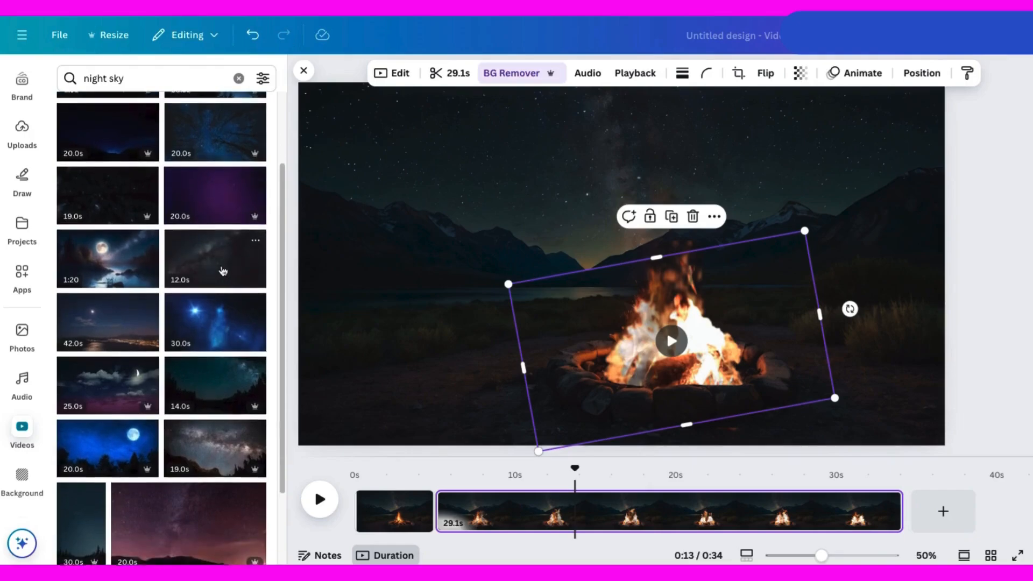
{"action": "scroll", "coordinate": [223, 270], "scroll_direction": "down", "scroll_amount": 4}
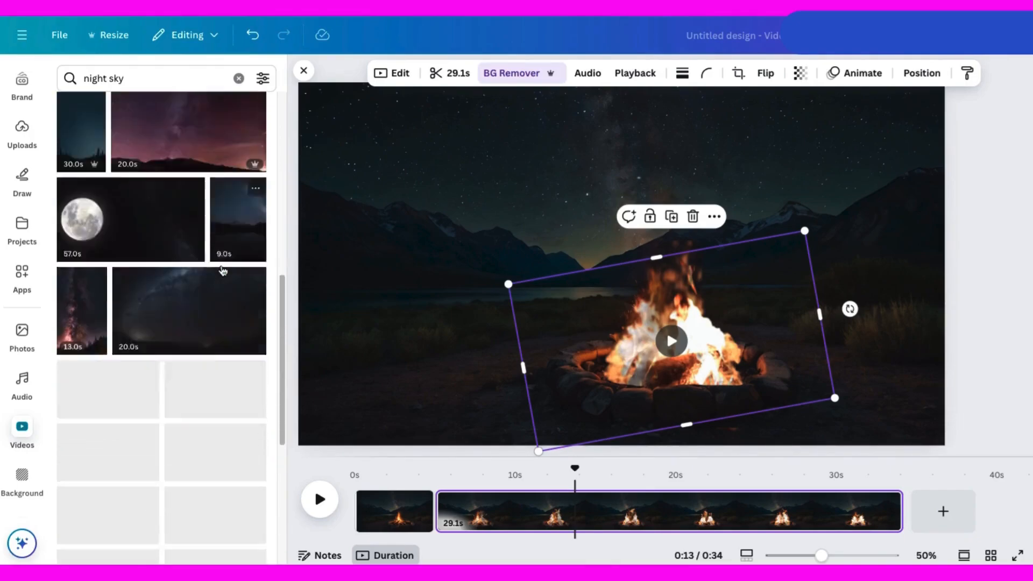
{"action": "scroll", "coordinate": [222, 270], "scroll_direction": "down", "scroll_amount": 4}
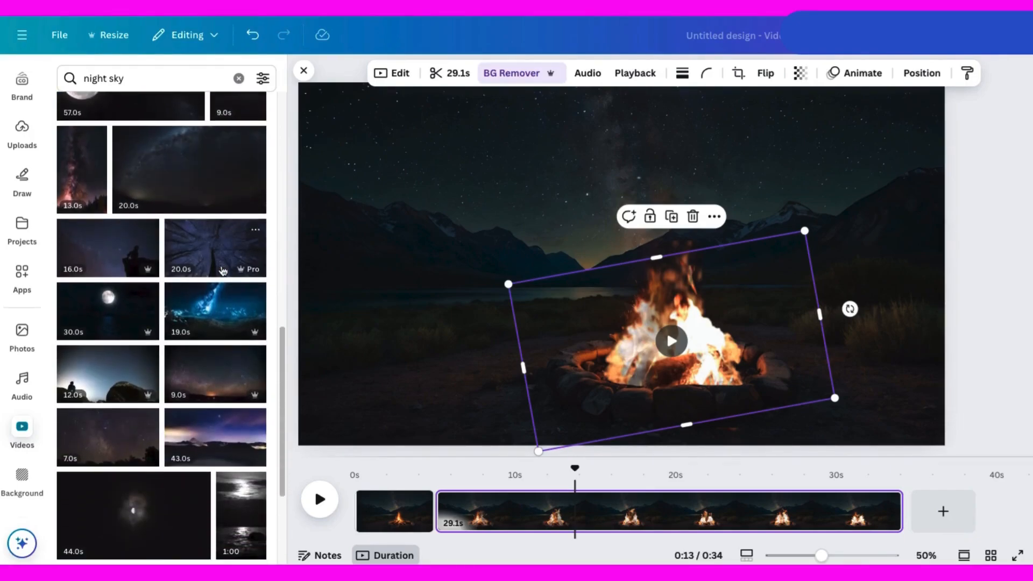
{"action": "scroll", "coordinate": [223, 270], "scroll_direction": "down", "scroll_amount": 5}
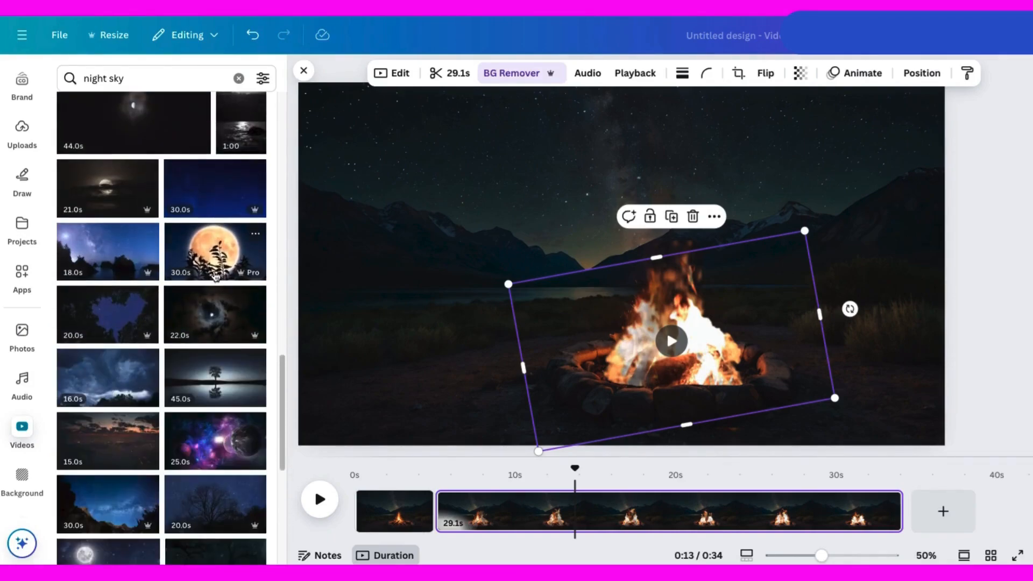
{"action": "left_click", "coordinate": [121, 382]}
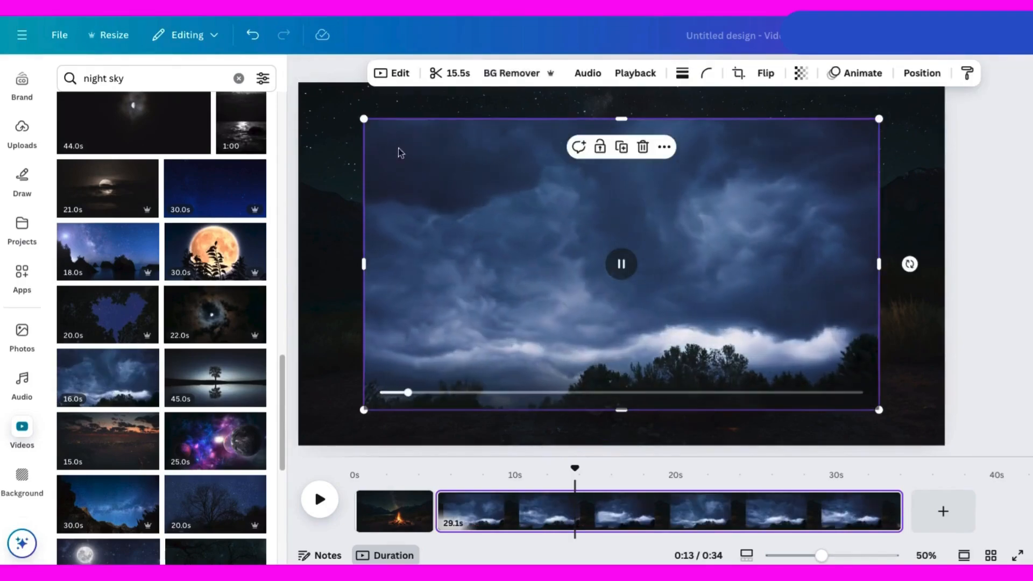
{"action": "left_click_drag", "start_coordinate": [371, 117], "coordinate": [311, 77]}
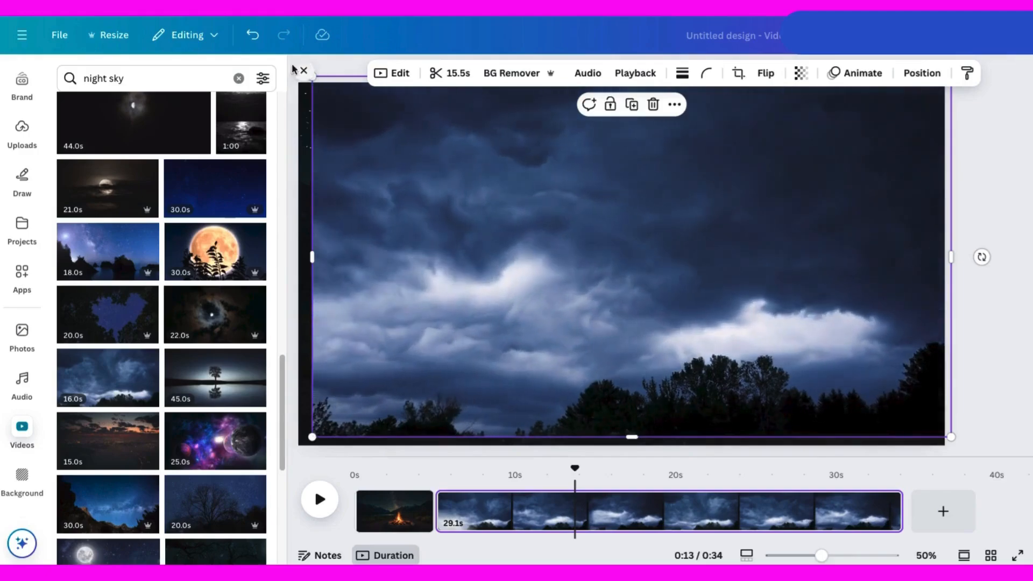
{"action": "left_click", "coordinate": [303, 70]}
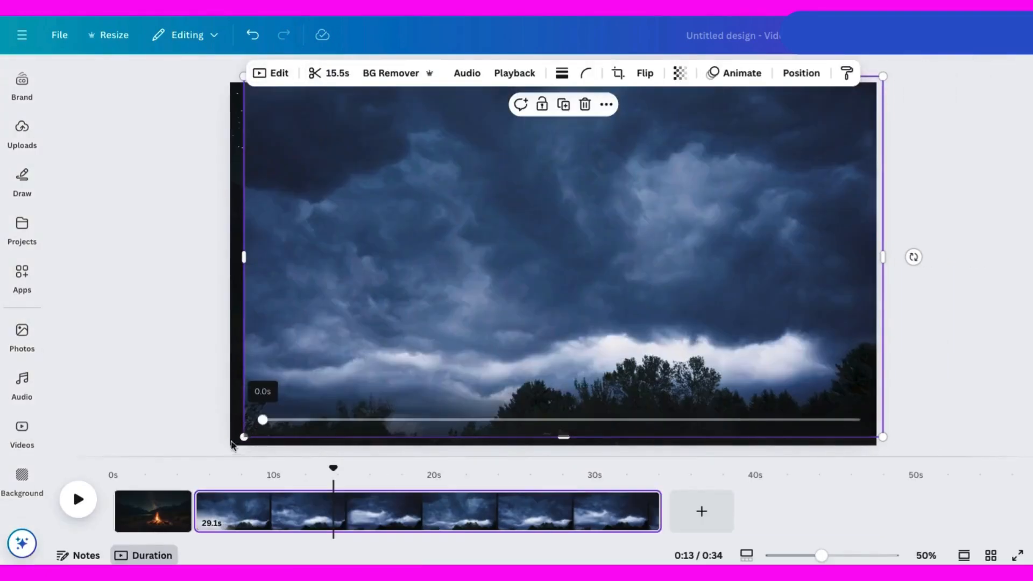
{"action": "left_click_drag", "start_coordinate": [245, 441], "coordinate": [228, 446]}
Move the sky clip's layer down beneath the cutout landscape layer and play to preview.
{"action": "left_click", "coordinate": [802, 73]}
{"action": "left_click_drag", "start_coordinate": [150, 210], "coordinate": [167, 409]}
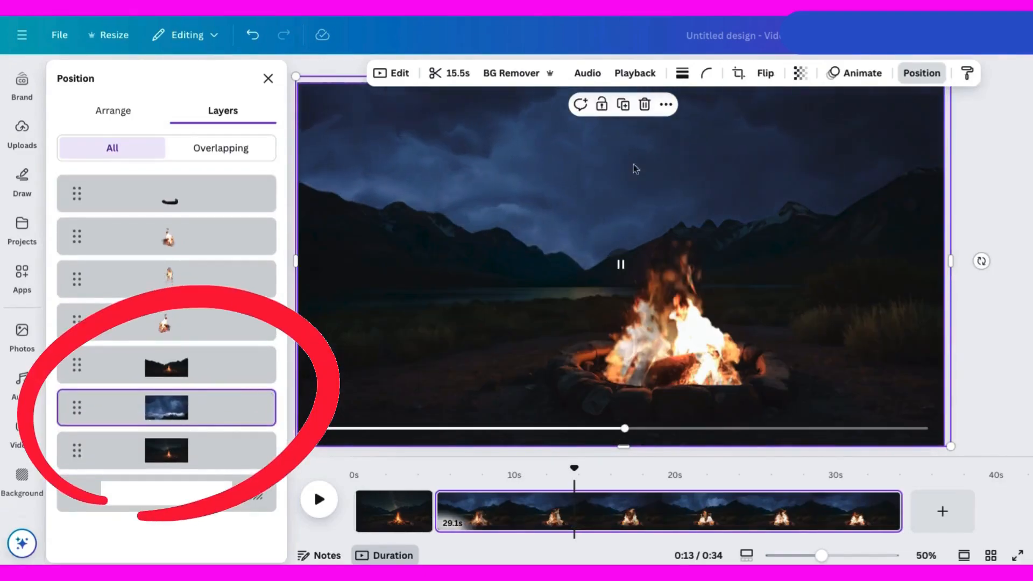
{"action": "left_click_drag", "start_coordinate": [575, 471], "coordinate": [430, 471]}
{"action": "left_click", "coordinate": [318, 500]}
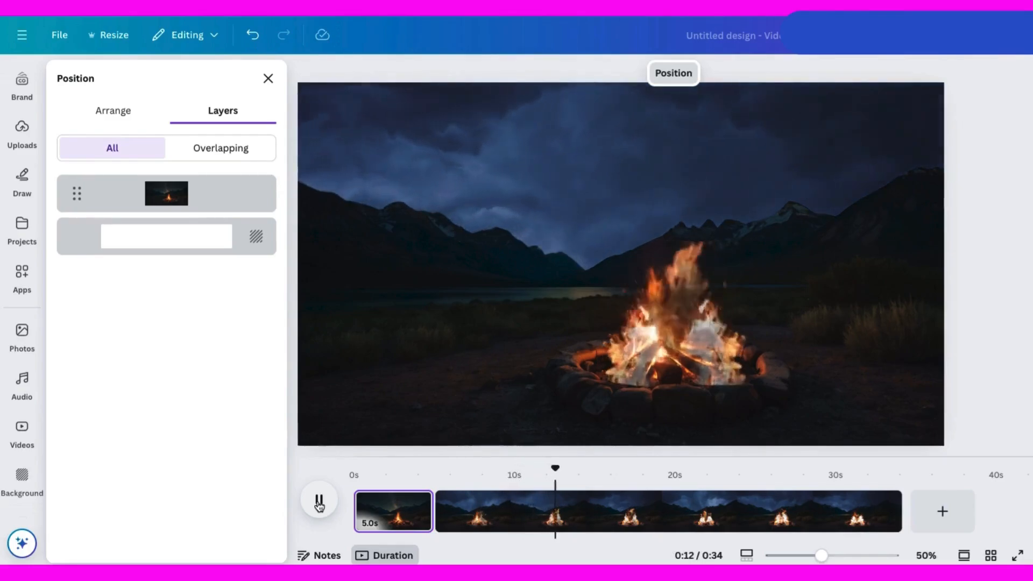
Trim the second scene to 15 seconds and play the video from the start.
{"action": "left_click", "coordinate": [848, 500]}
{"action": "left_click_drag", "start_coordinate": [898, 516], "coordinate": [667, 526]}
{"action": "left_click", "coordinate": [393, 511]}
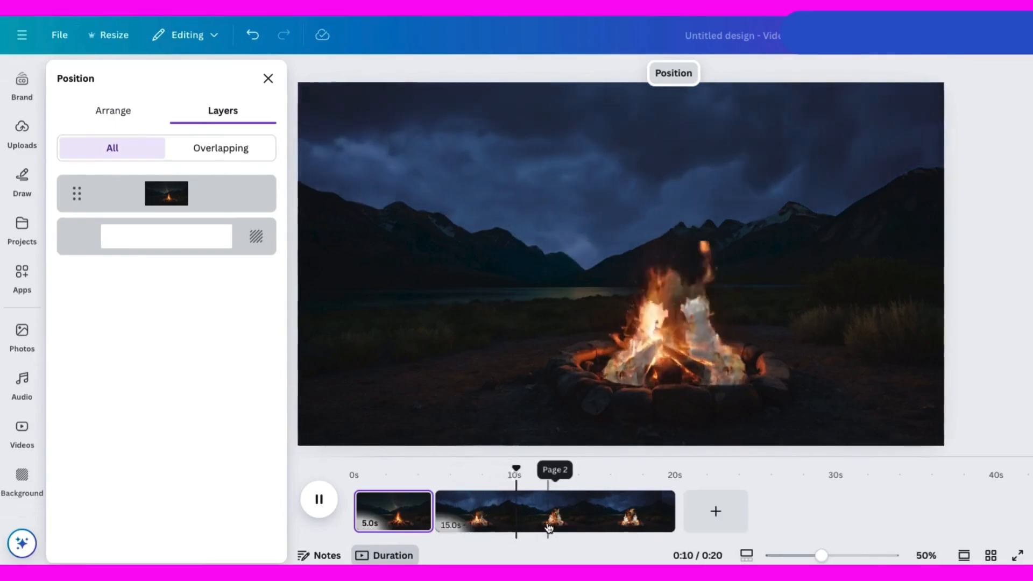
{"action": "key", "text": "space"}
Start a new YouTube Video (1080p) design.
{"action": "left_click", "coordinate": [715, 514]}
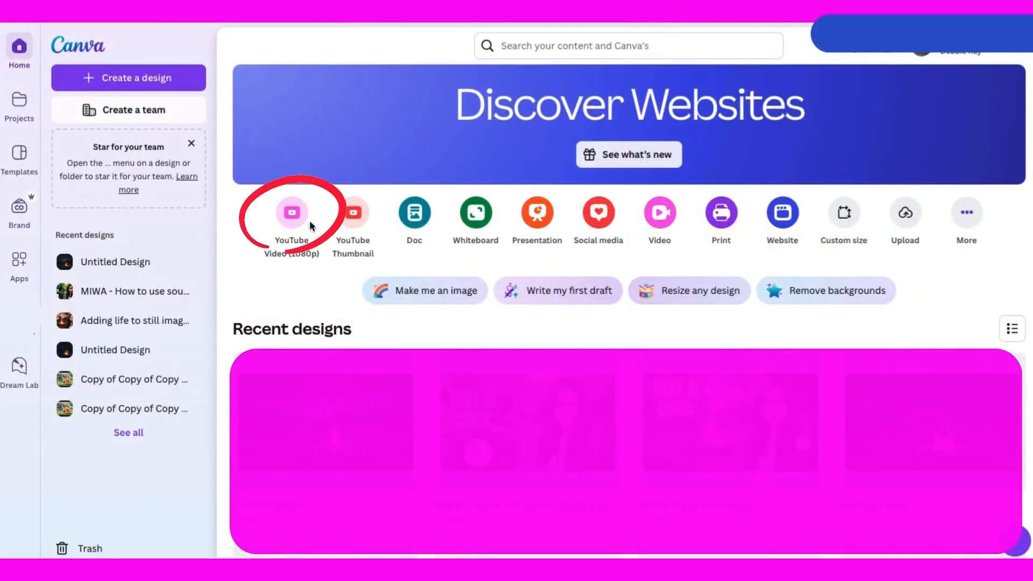
{"action": "left_click", "coordinate": [290, 214]}
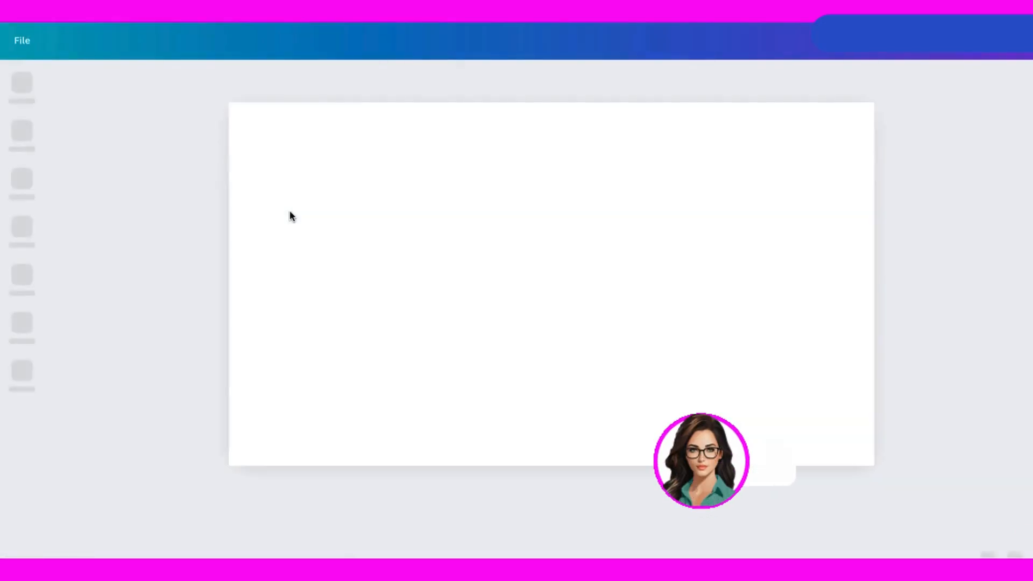
Add the stormy barn photo from uploads to the new design and enlarge it to fill the canvas.
{"action": "left_click", "coordinate": [936, 303]}
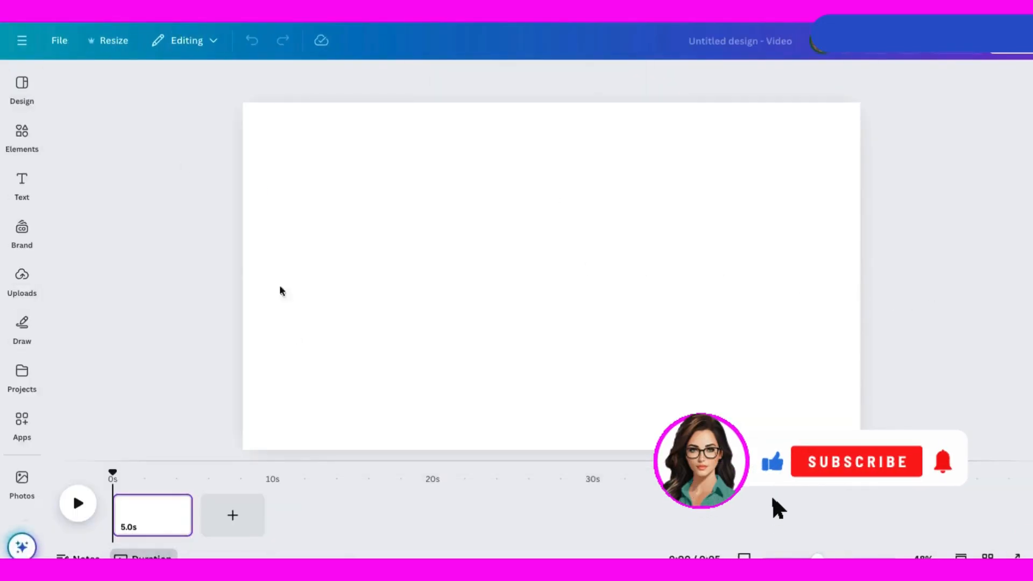
{"action": "left_click", "coordinate": [23, 277]}
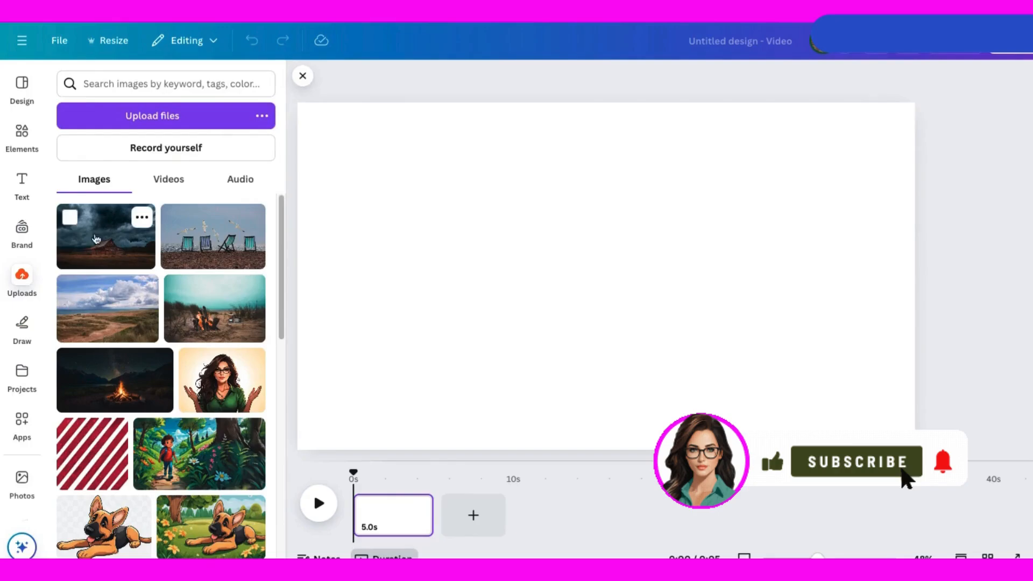
{"action": "left_click", "coordinate": [96, 239]}
{"action": "left_click_drag", "start_coordinate": [571, 270], "coordinate": [450, 314]}
{"action": "left_click_drag", "start_coordinate": [671, 201], "coordinate": [917, 81]}
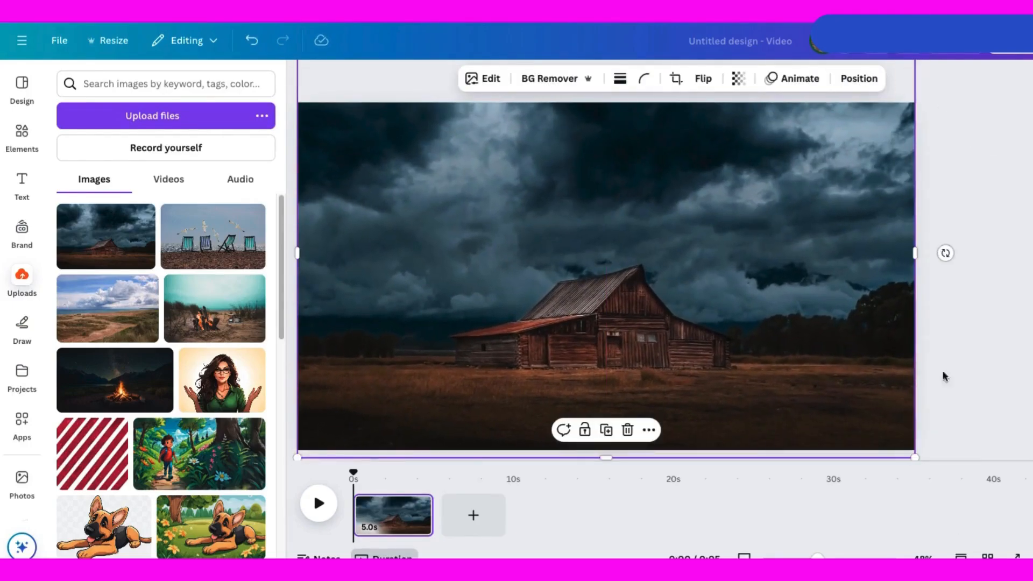
{"action": "left_click_drag", "start_coordinate": [817, 366], "coordinate": [789, 362]}
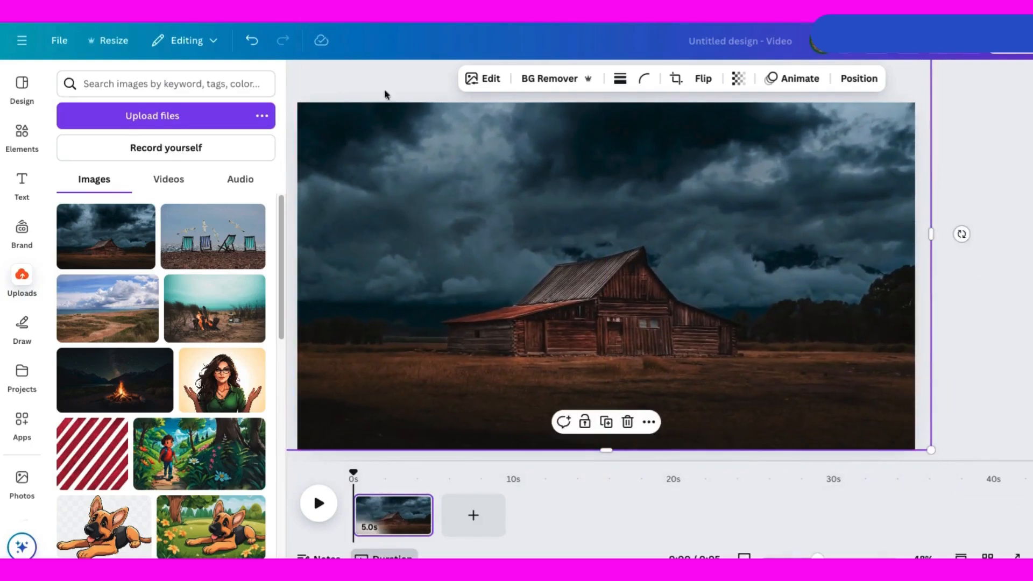
Create a copy of the barn photo with its sky removed and align it over the original.
{"action": "right_click", "coordinate": [532, 213]}
{"action": "left_click", "coordinate": [598, 248]}
{"action": "mouse_move", "coordinate": [601, 280]}
{"action": "left_mouse_down"}
{"action": "mouse_move", "coordinate": [629, 234]}
{"action": "mouse_move", "coordinate": [635, 282]}
{"action": "mouse_move", "coordinate": [619, 283]}
{"action": "left_mouse_up"}
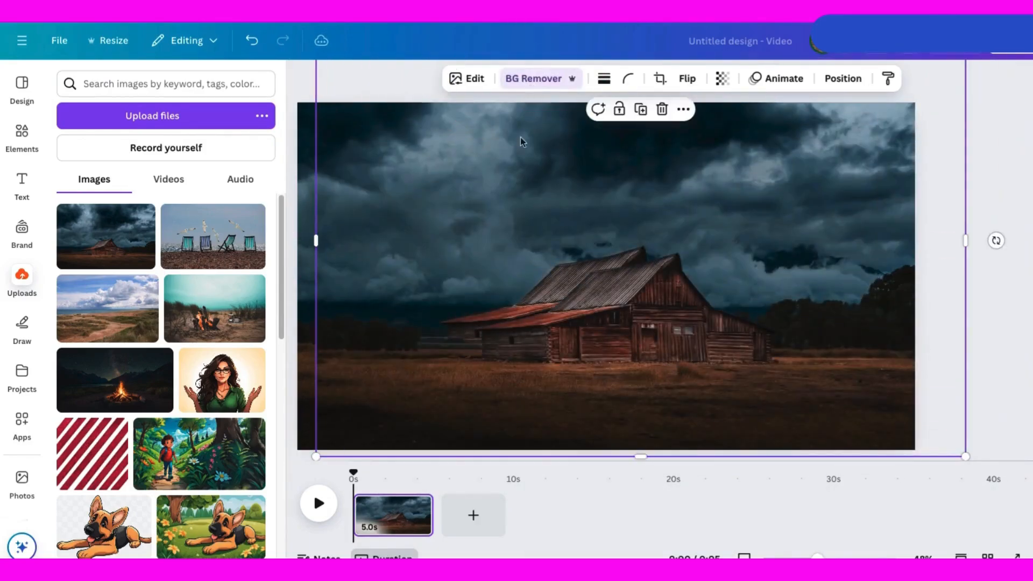
{"action": "left_click_drag", "start_coordinate": [666, 321], "coordinate": [633, 323]}
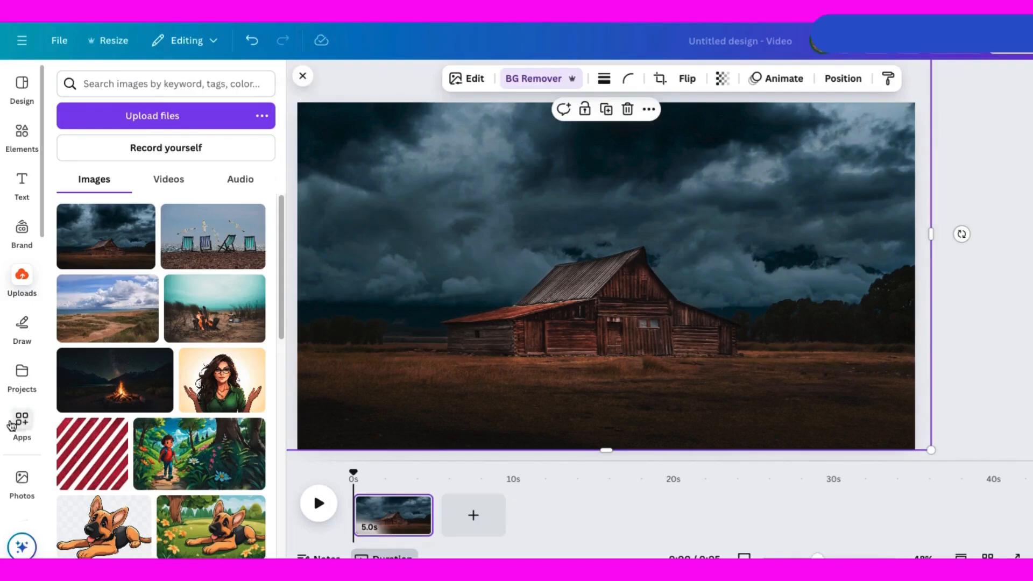
Add the purple cloudy-sky video clip from recently used videos to the scene.
{"action": "scroll", "coordinate": [34, 475], "scroll_direction": "down", "scroll_amount": 2}
{"action": "left_click", "coordinate": [19, 478]}
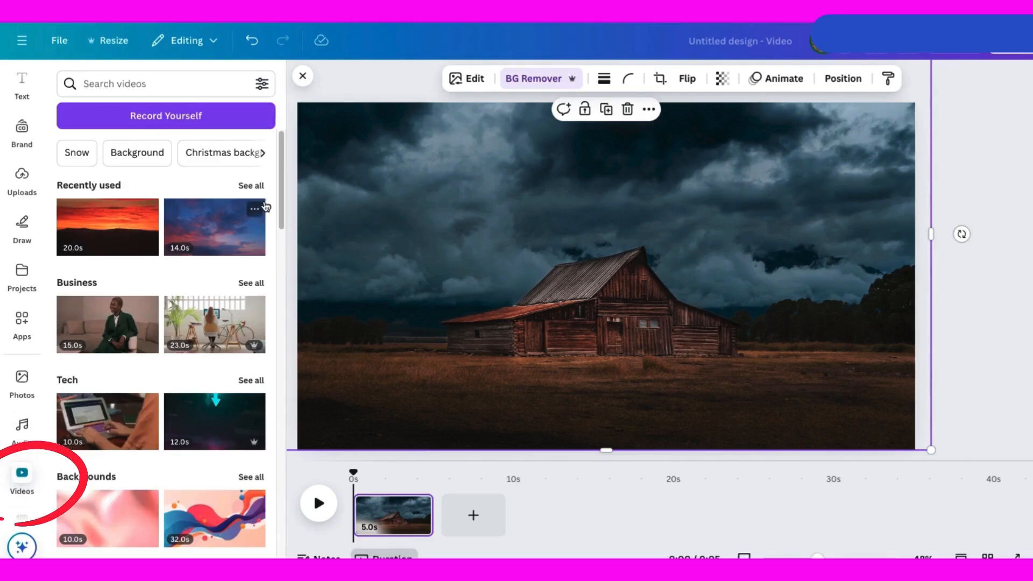
{"action": "left_click", "coordinate": [247, 235]}
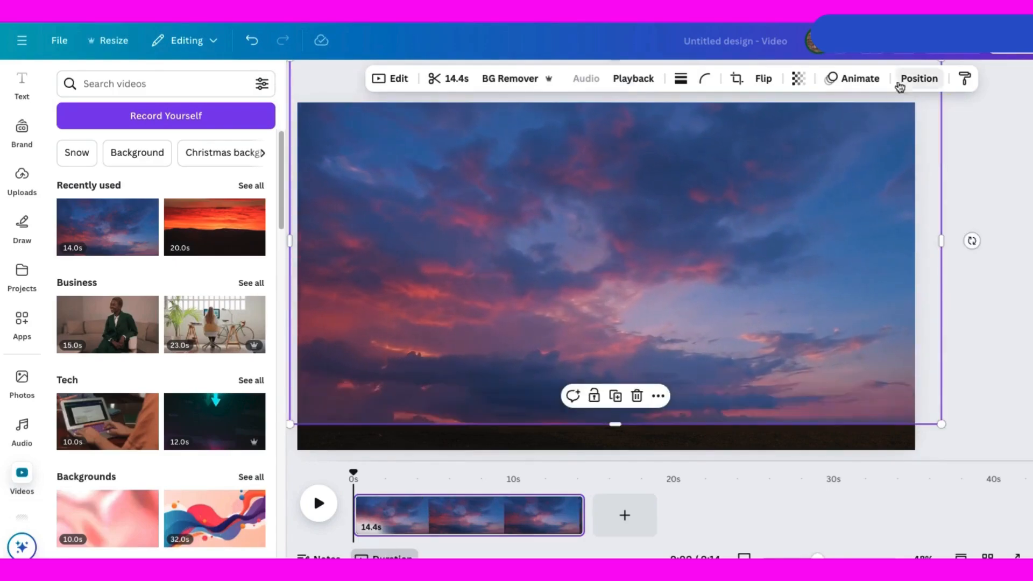
Move the purple sky clip's layer beneath the cutout barn layer and play to preview.
{"action": "left_click", "coordinate": [918, 80]}
{"action": "left_click", "coordinate": [222, 116]}
{"action": "left_click_drag", "start_coordinate": [198, 203], "coordinate": [165, 222]}
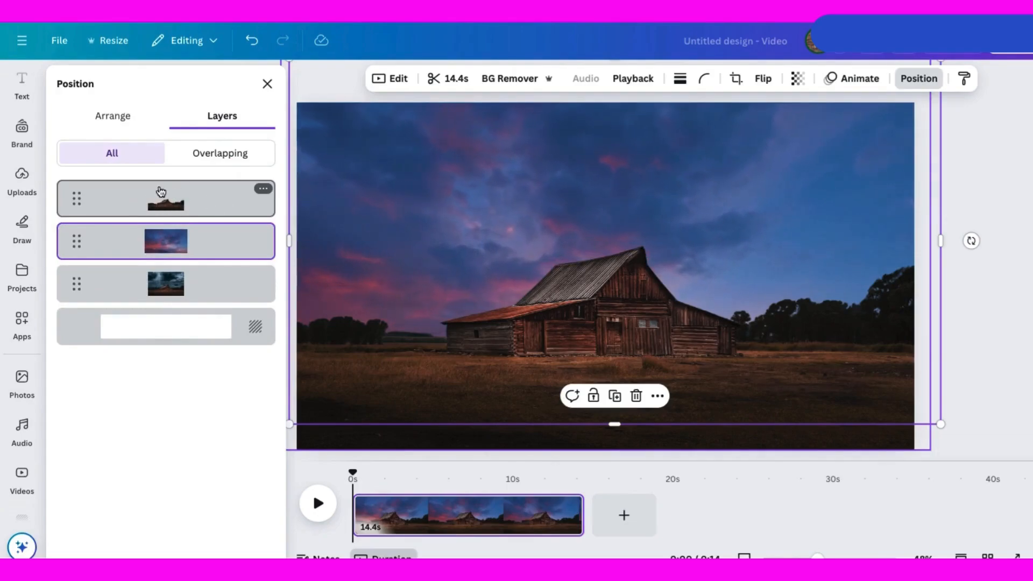
{"action": "left_click", "coordinate": [318, 504]}
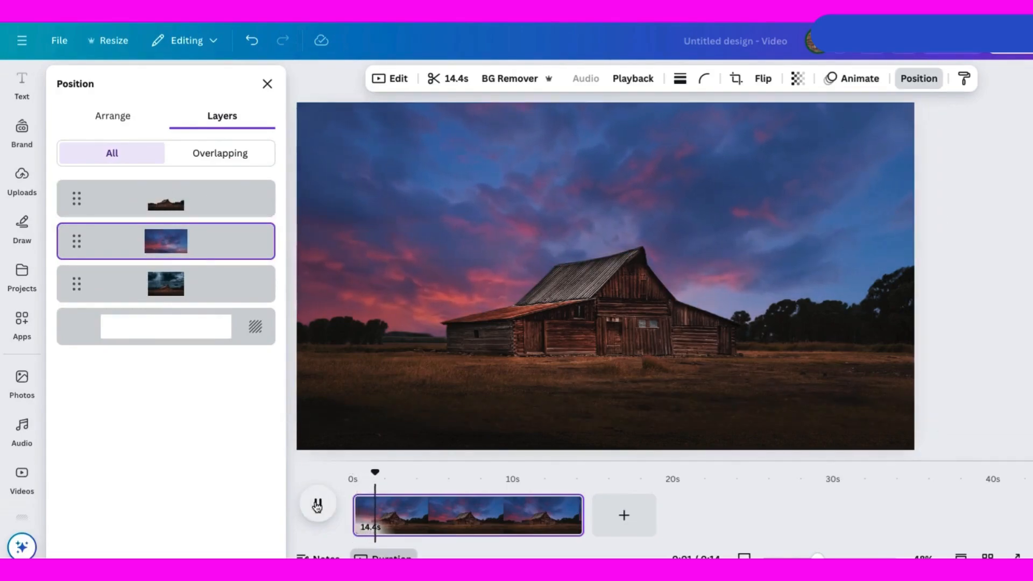
Add a second scene and place the stormy barn photo on it, scaled to fill the canvas.
{"action": "left_click", "coordinate": [624, 515]}
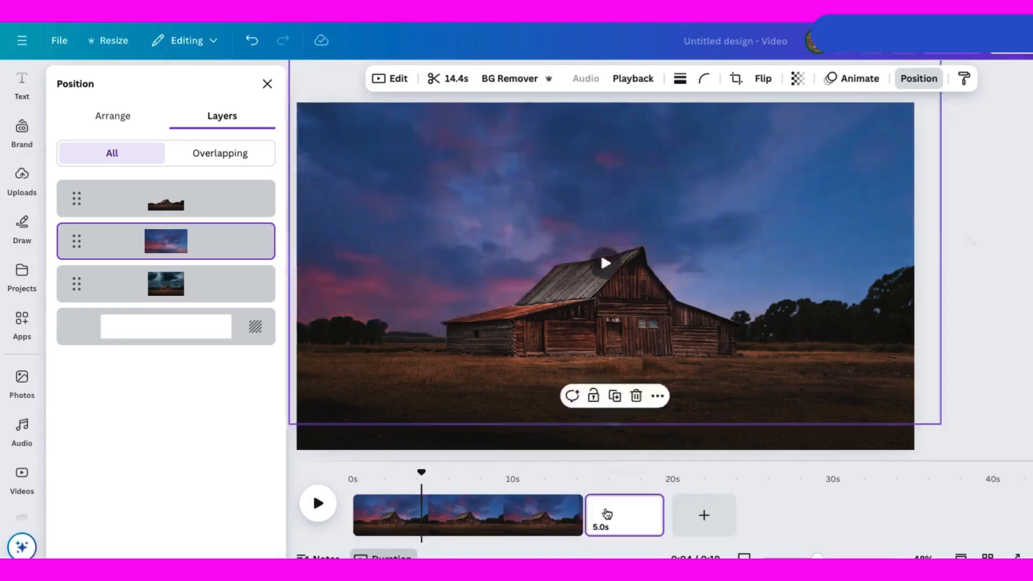
{"action": "left_click", "coordinate": [23, 178]}
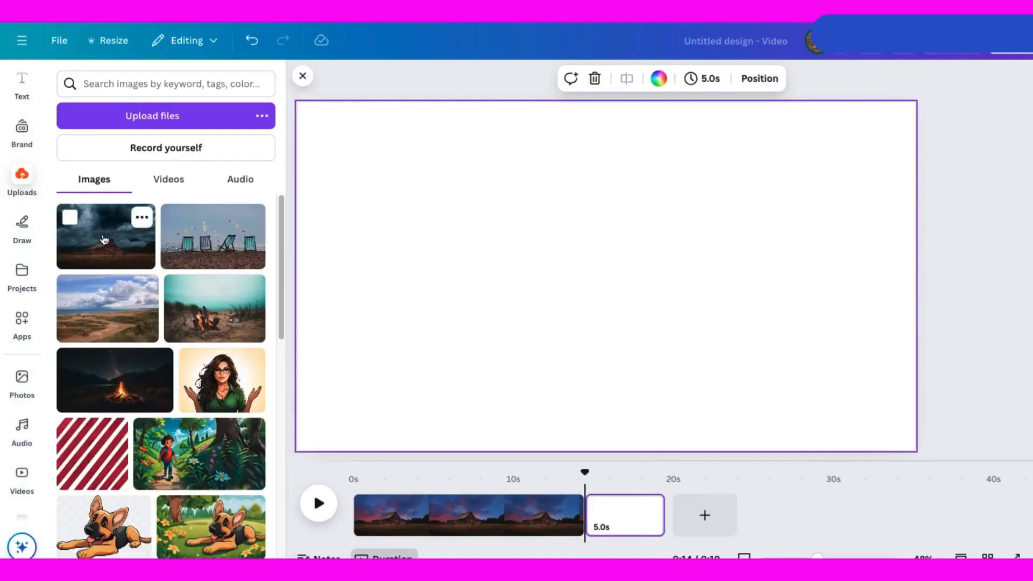
{"action": "left_click", "coordinate": [106, 237]}
{"action": "left_click_drag", "start_coordinate": [432, 150], "coordinate": [310, 100]}
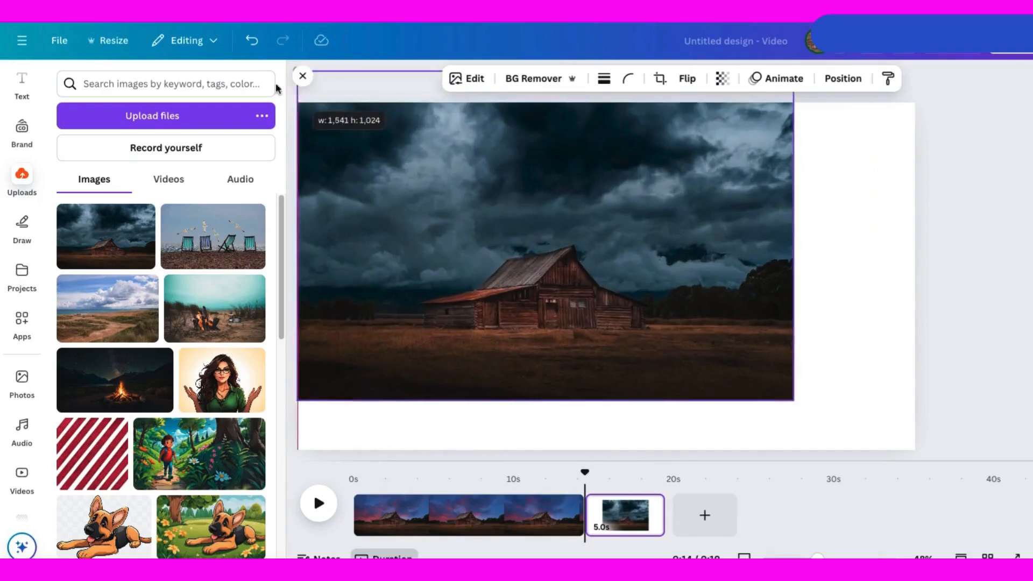
{"action": "left_click_drag", "start_coordinate": [786, 408], "coordinate": [908, 470]}
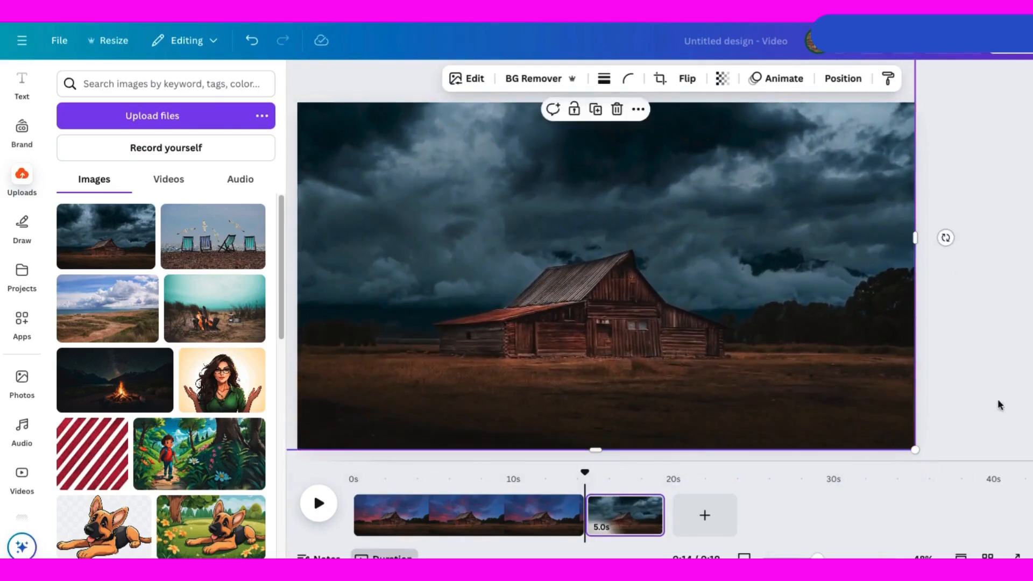
{"action": "left_click", "coordinate": [997, 399]}
Return to the first scene and add the orange sunset sky video clip to it.
{"action": "left_click_drag", "start_coordinate": [584, 472], "coordinate": [395, 471]}
{"action": "left_click", "coordinate": [437, 299]}
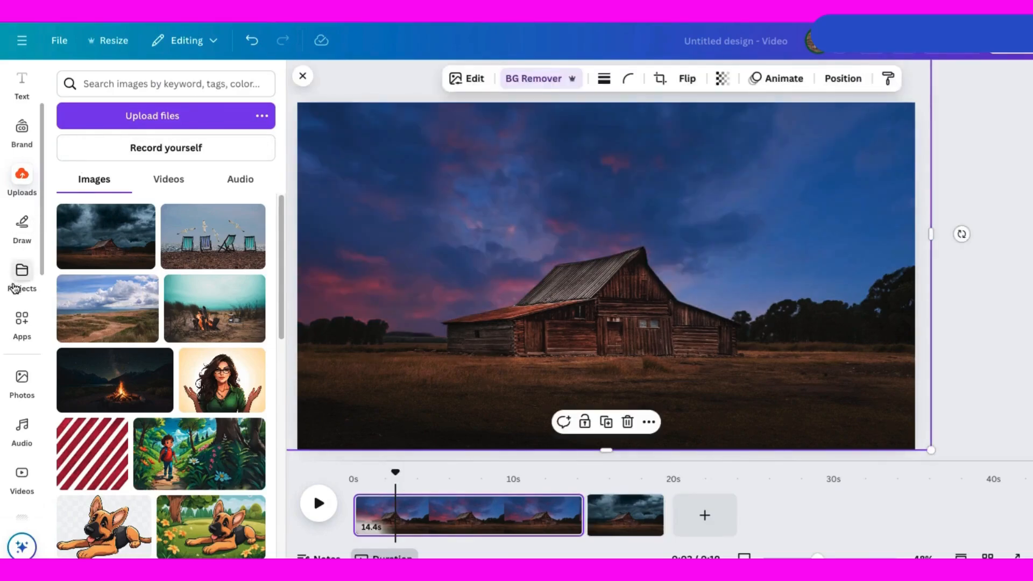
{"action": "left_click", "coordinate": [24, 180]}
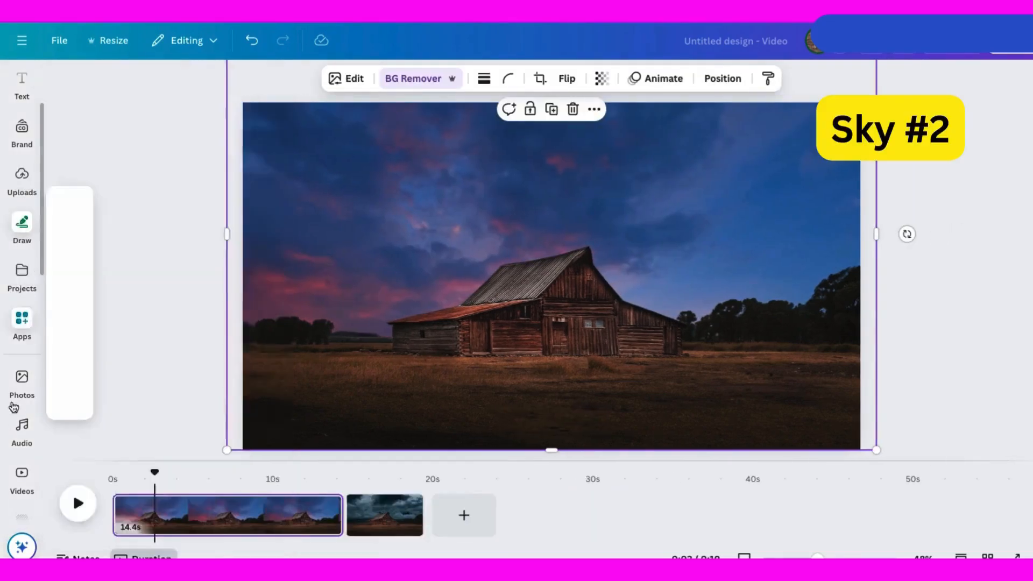
{"action": "left_click", "coordinate": [24, 481]}
{"action": "left_click", "coordinate": [212, 227]}
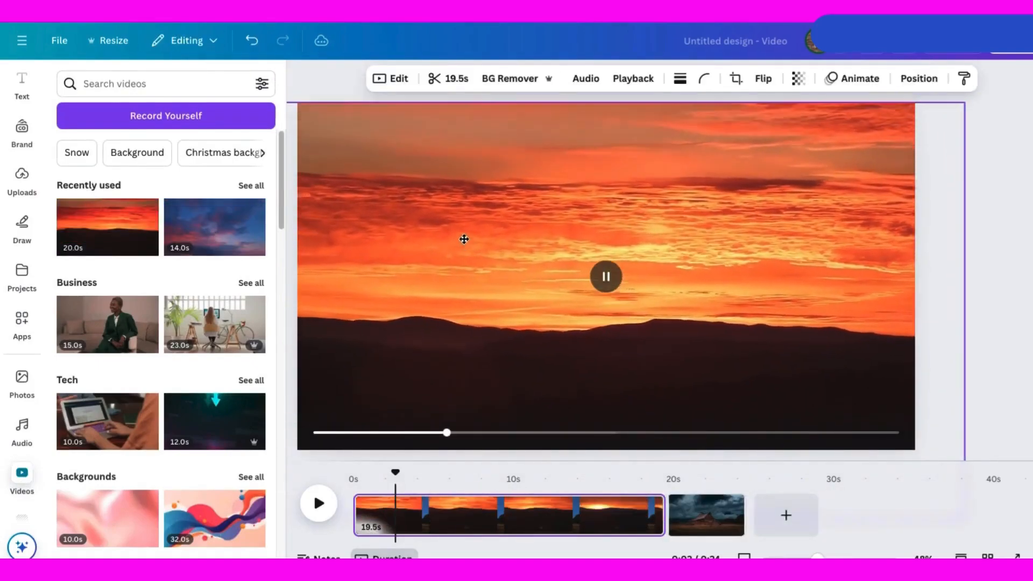
Move the sunset clip's layer down beneath the cutout barn layer.
{"action": "left_click", "coordinate": [918, 78]}
{"action": "left_click_drag", "start_coordinate": [164, 198], "coordinate": [172, 253]}
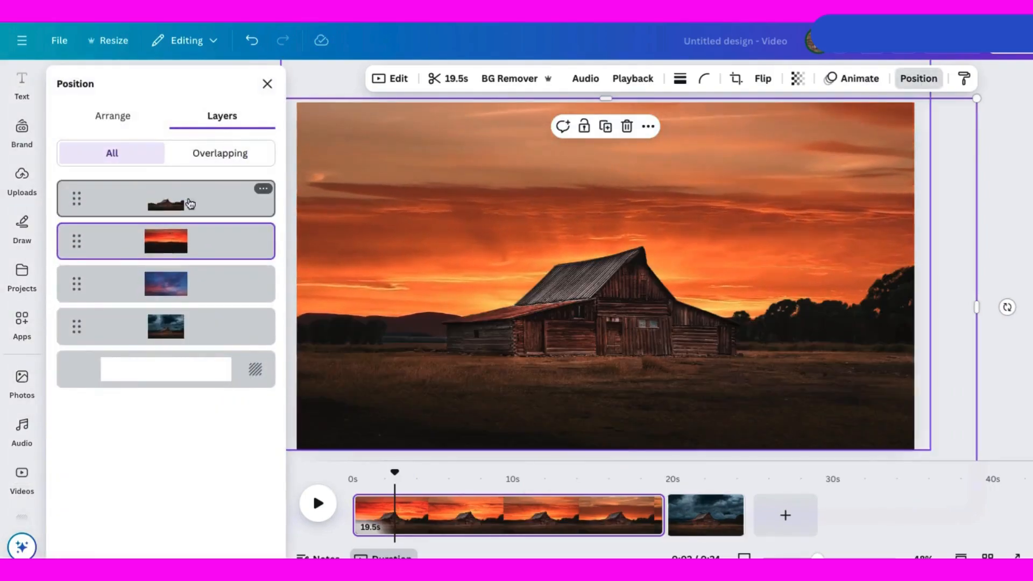
{"action": "left_click", "coordinate": [921, 295]}
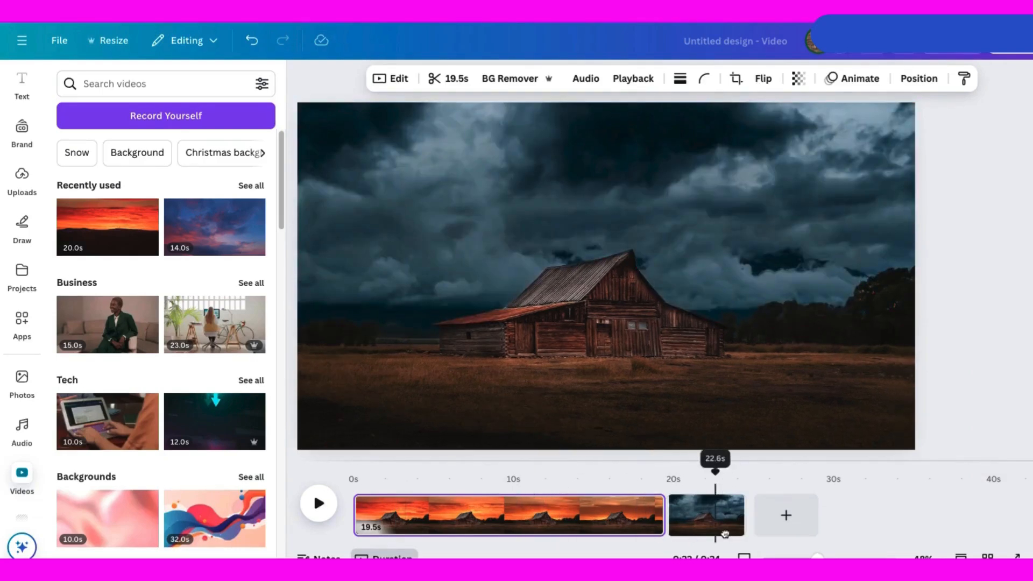
Apply the Capri filter to the barn image in the first scene.
{"action": "left_click", "coordinate": [601, 354]}
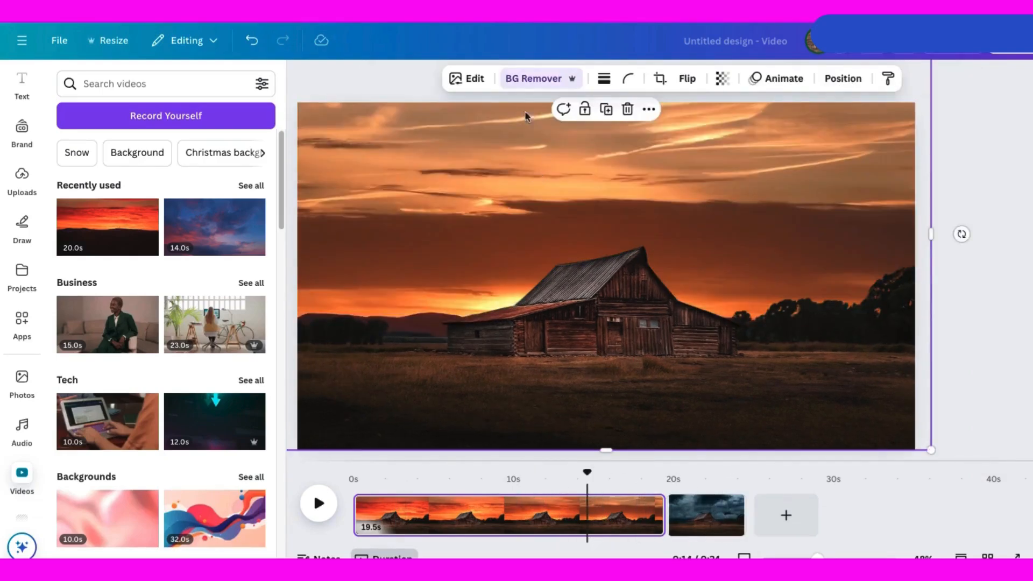
{"action": "left_click", "coordinate": [469, 80]}
{"action": "left_click", "coordinate": [251, 276]}
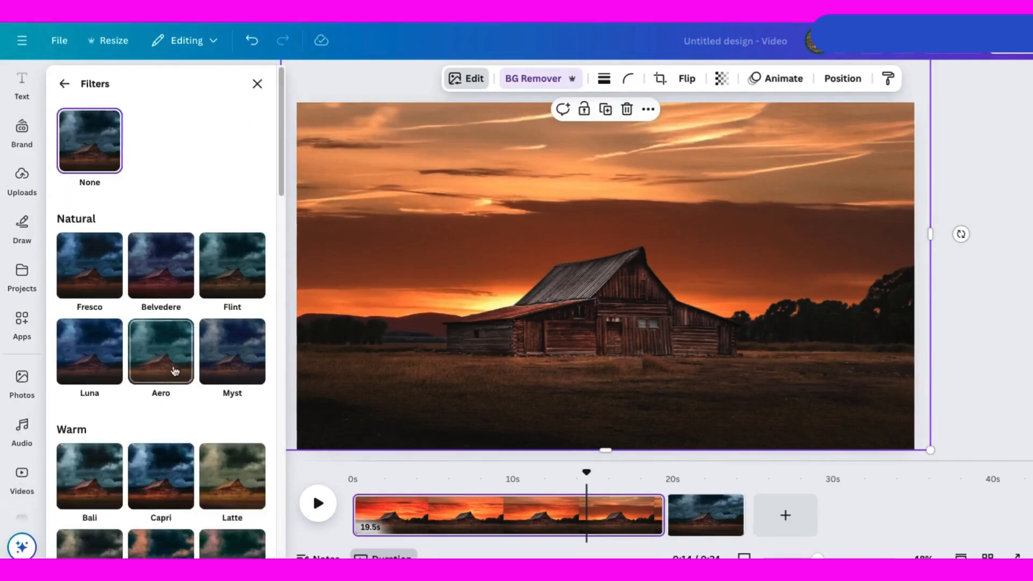
{"action": "left_click", "coordinate": [164, 479]}
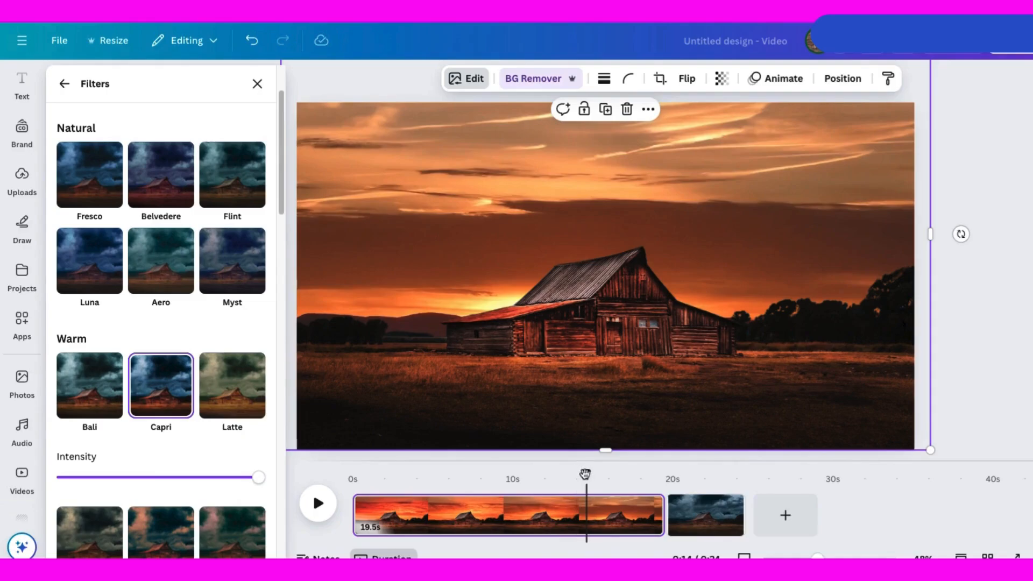
Play the first scene from the start to preview the sunset sky.
{"action": "left_click_drag", "start_coordinate": [585, 473], "coordinate": [427, 473]}
{"action": "left_click", "coordinate": [318, 503]}
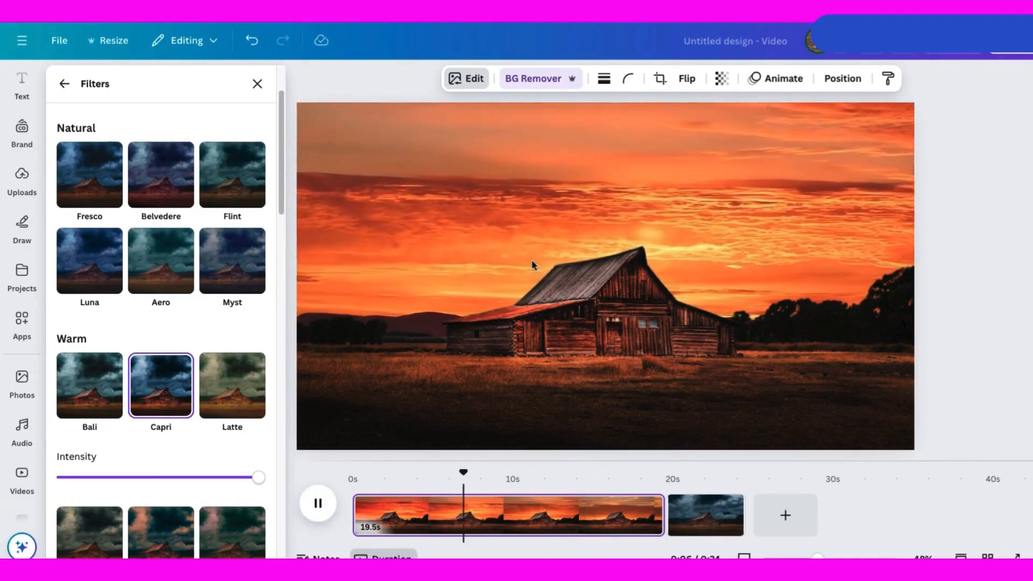
{"action": "left_click", "coordinate": [318, 503]}
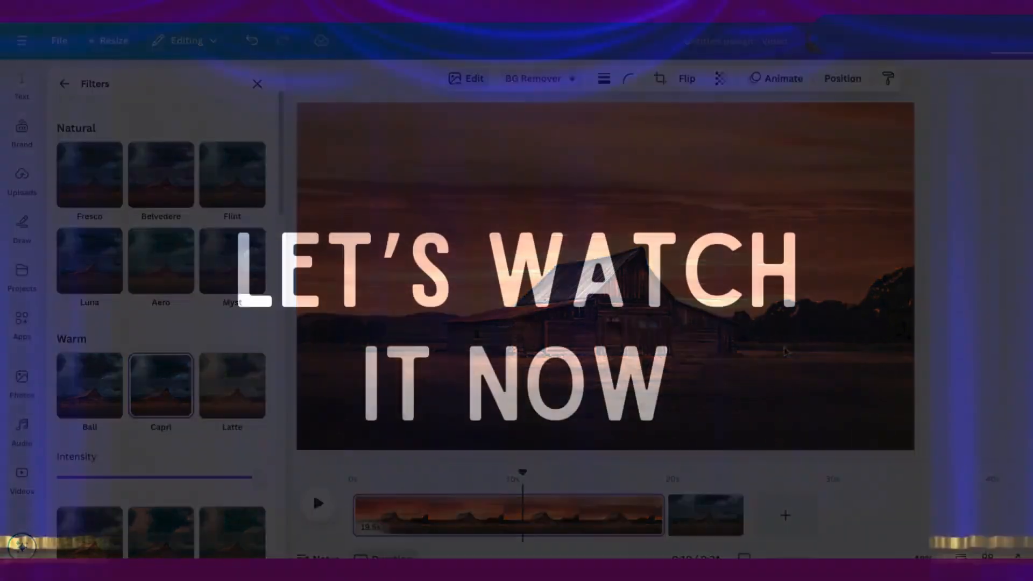